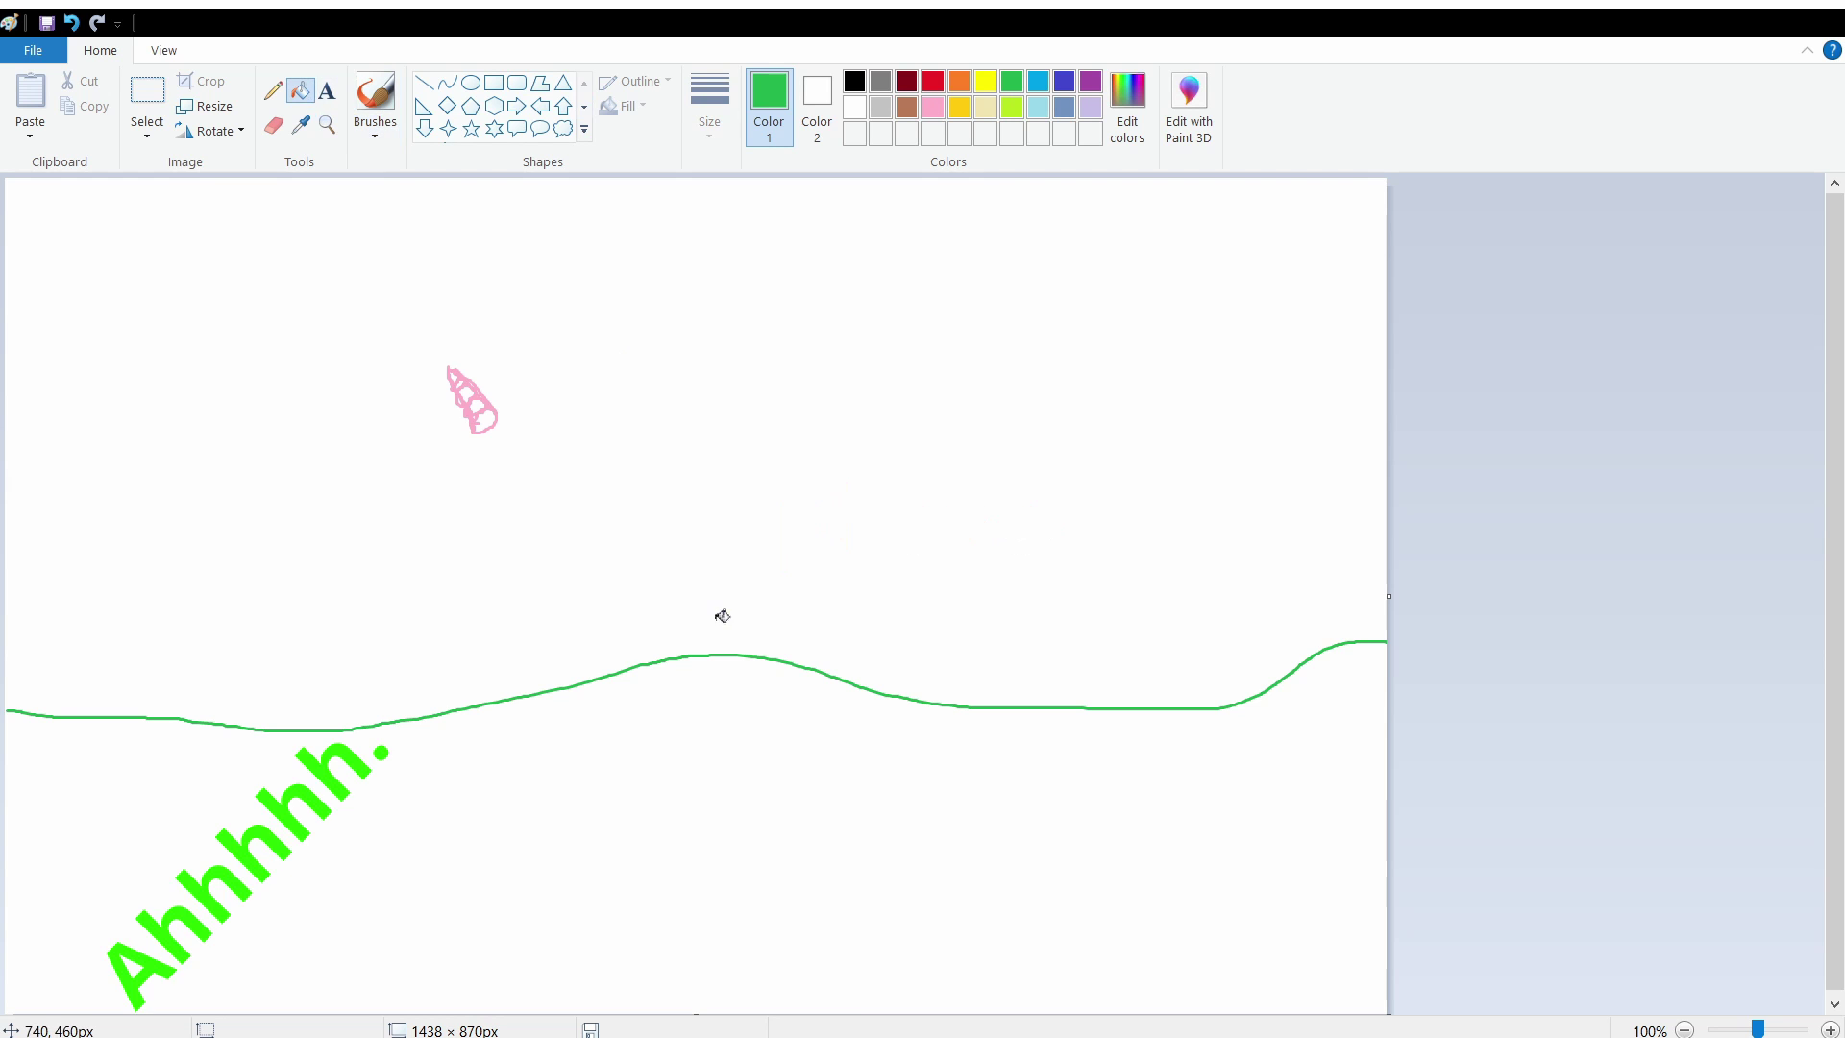
- Undo the accidental full-canvas green flood, fill only the ground below the wavy line green, and select blue
click(661, 731)
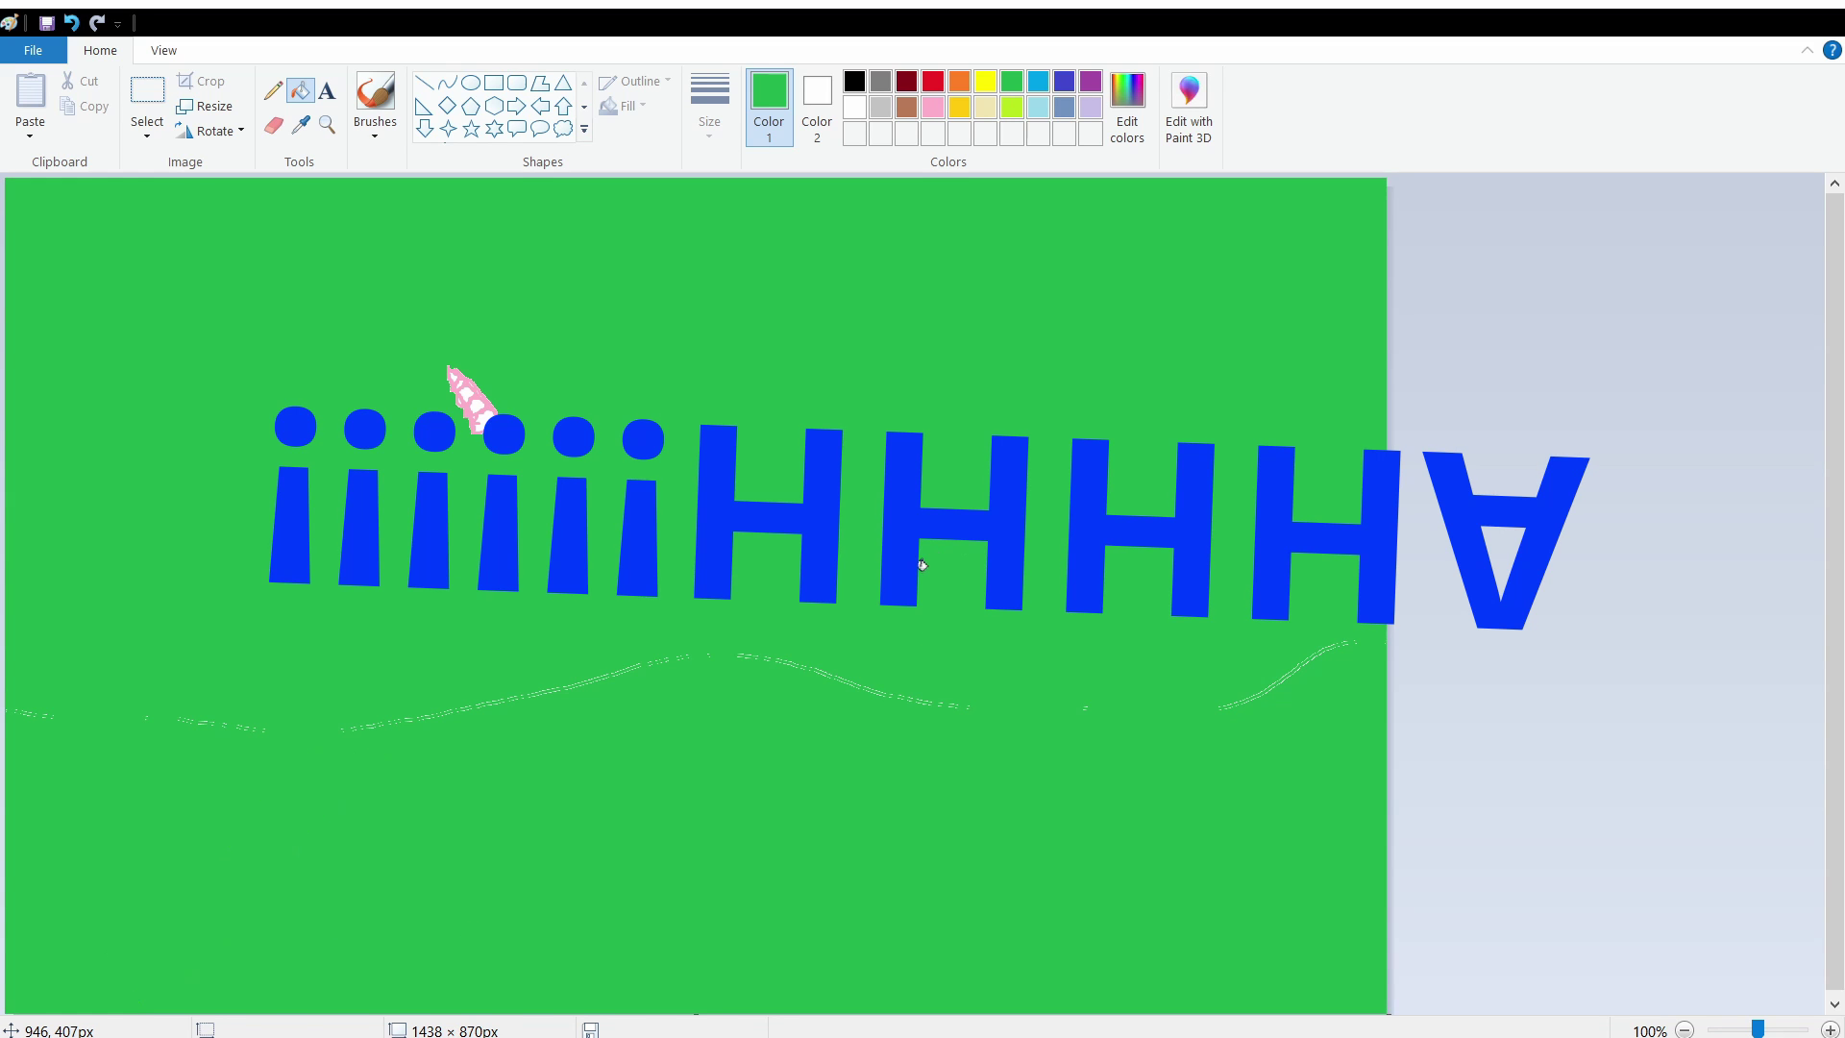
key(ctrl+z)
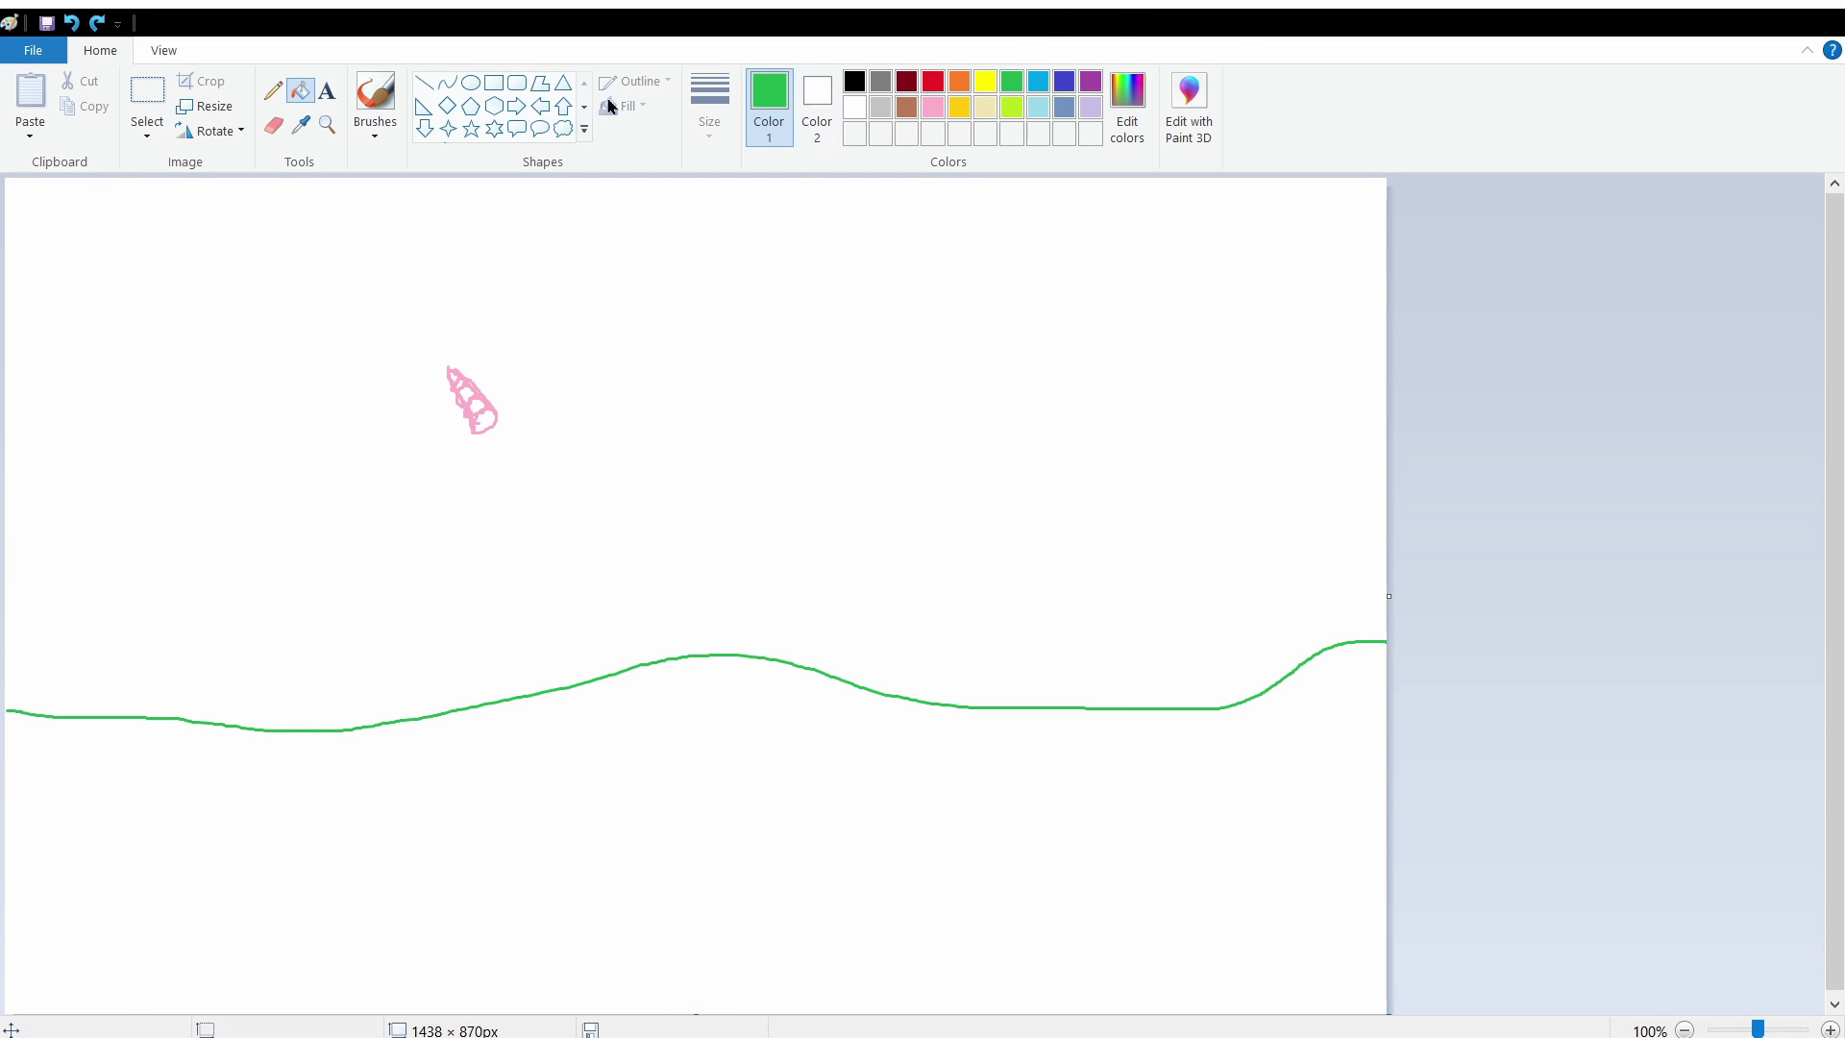
click(375, 96)
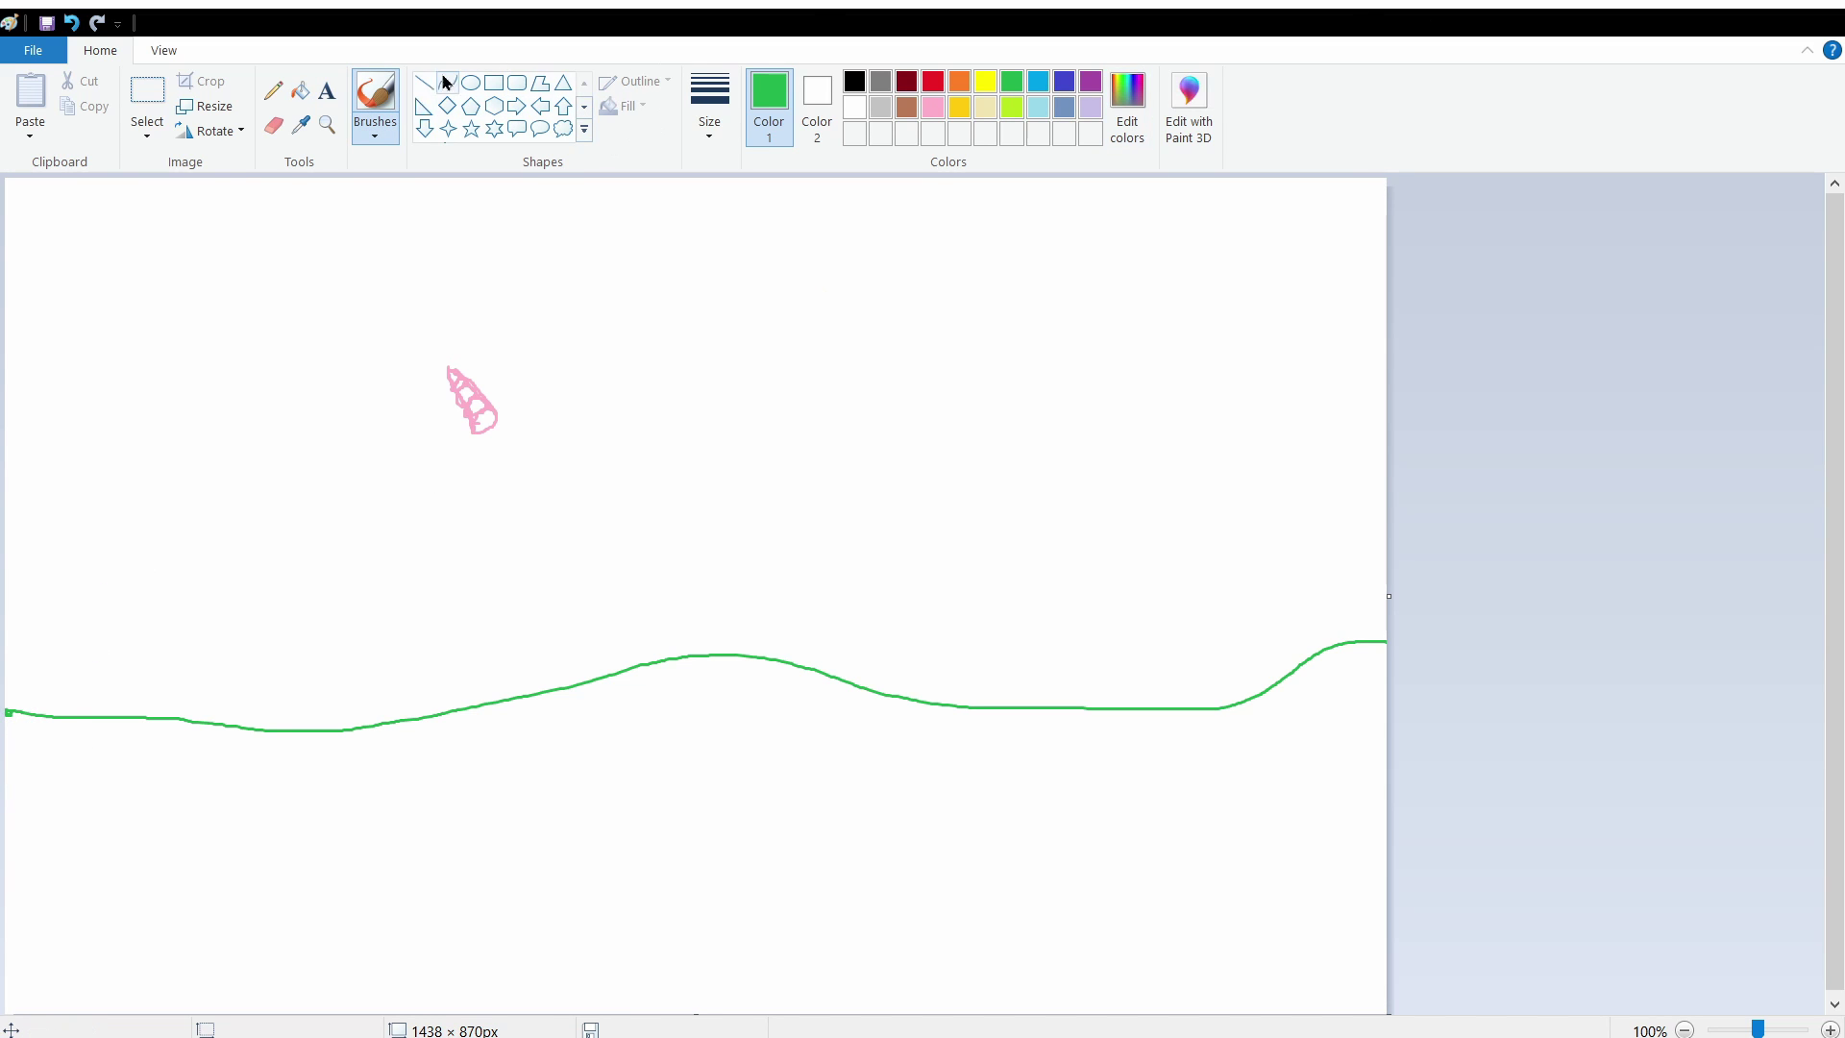
click(301, 92)
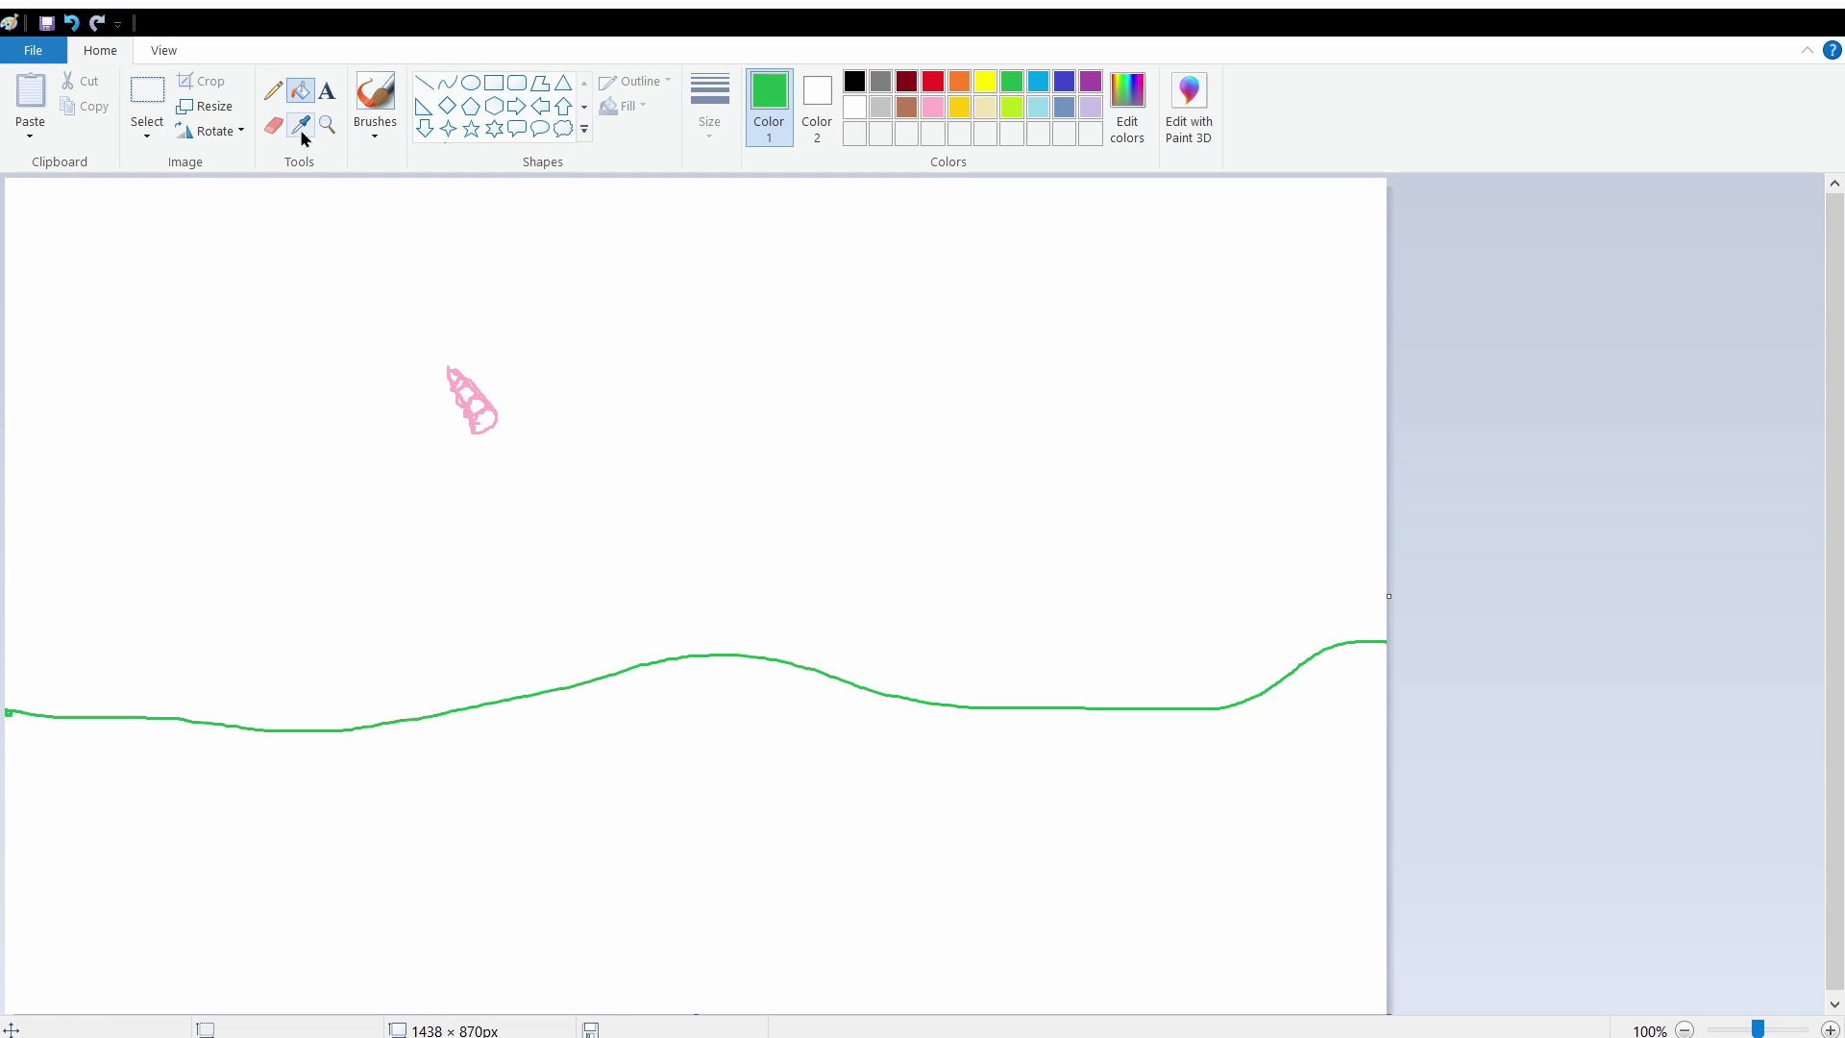
click(576, 747)
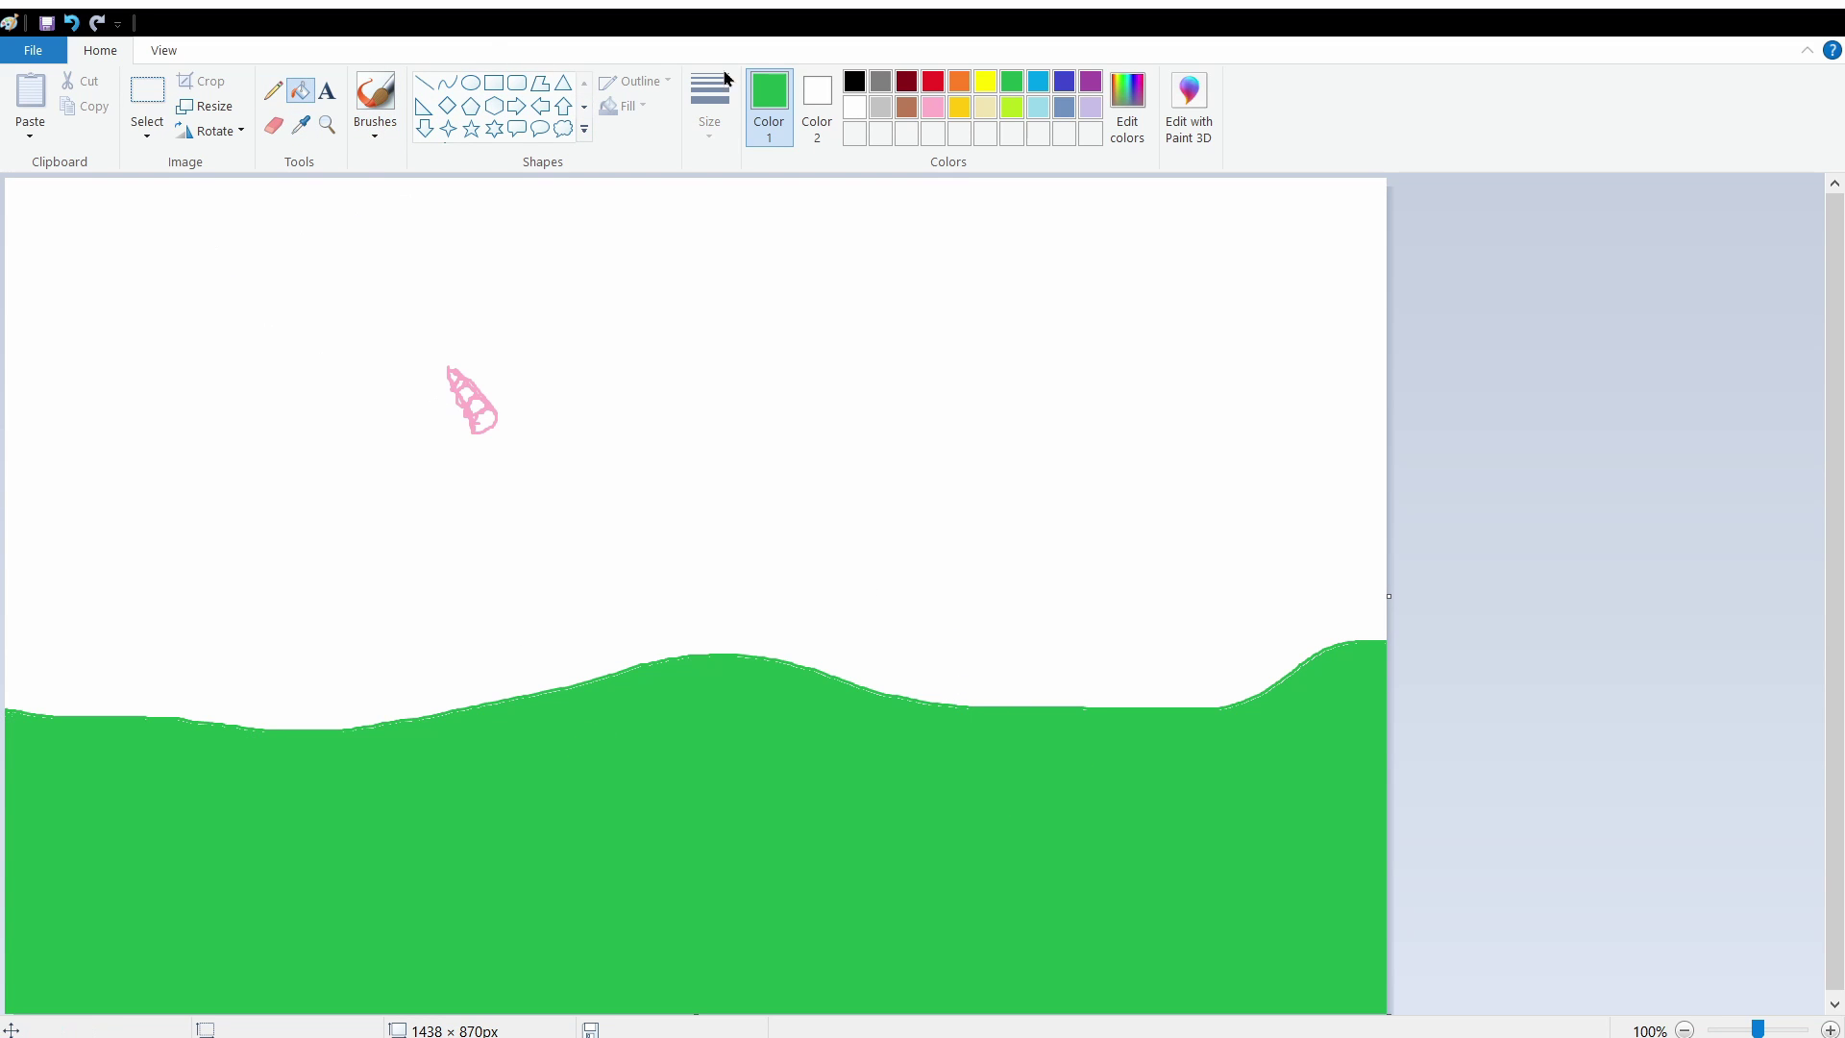
click(1038, 82)
- Fill the sky above the ground blue, then switch to the brush in white
click(95, 377)
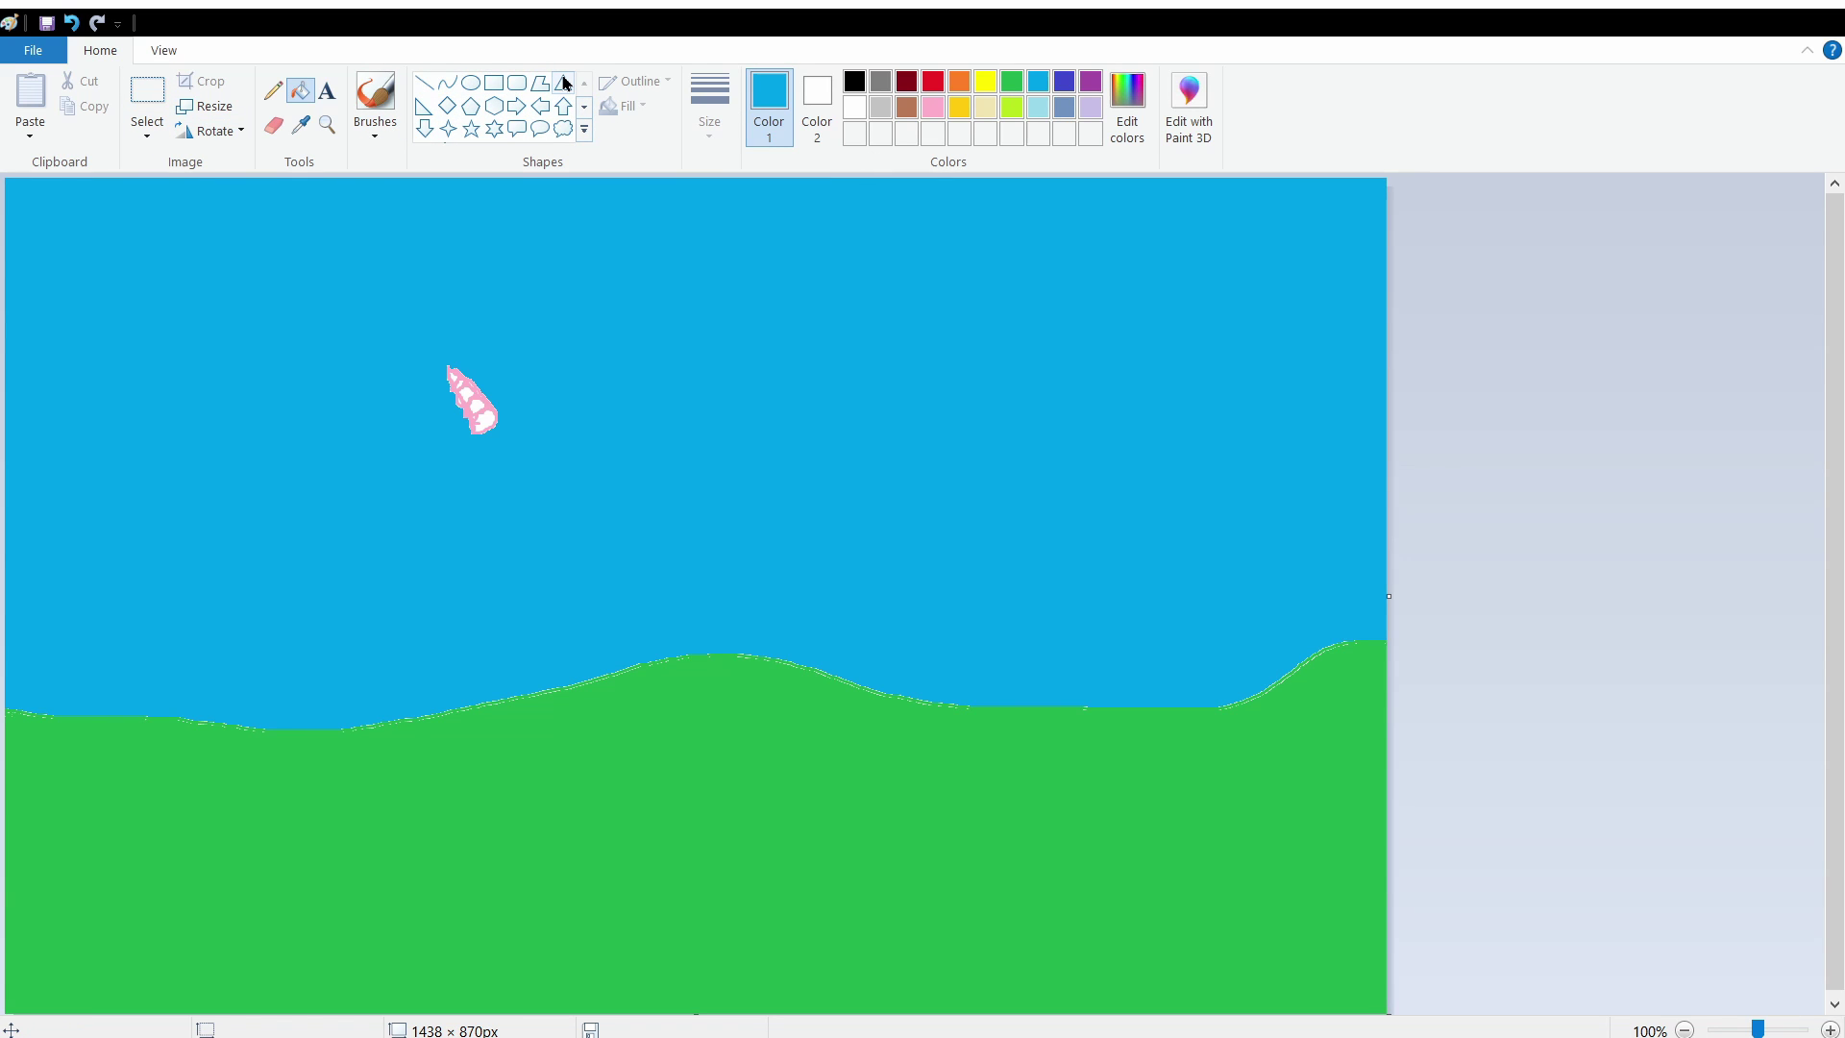
click(375, 93)
click(854, 107)
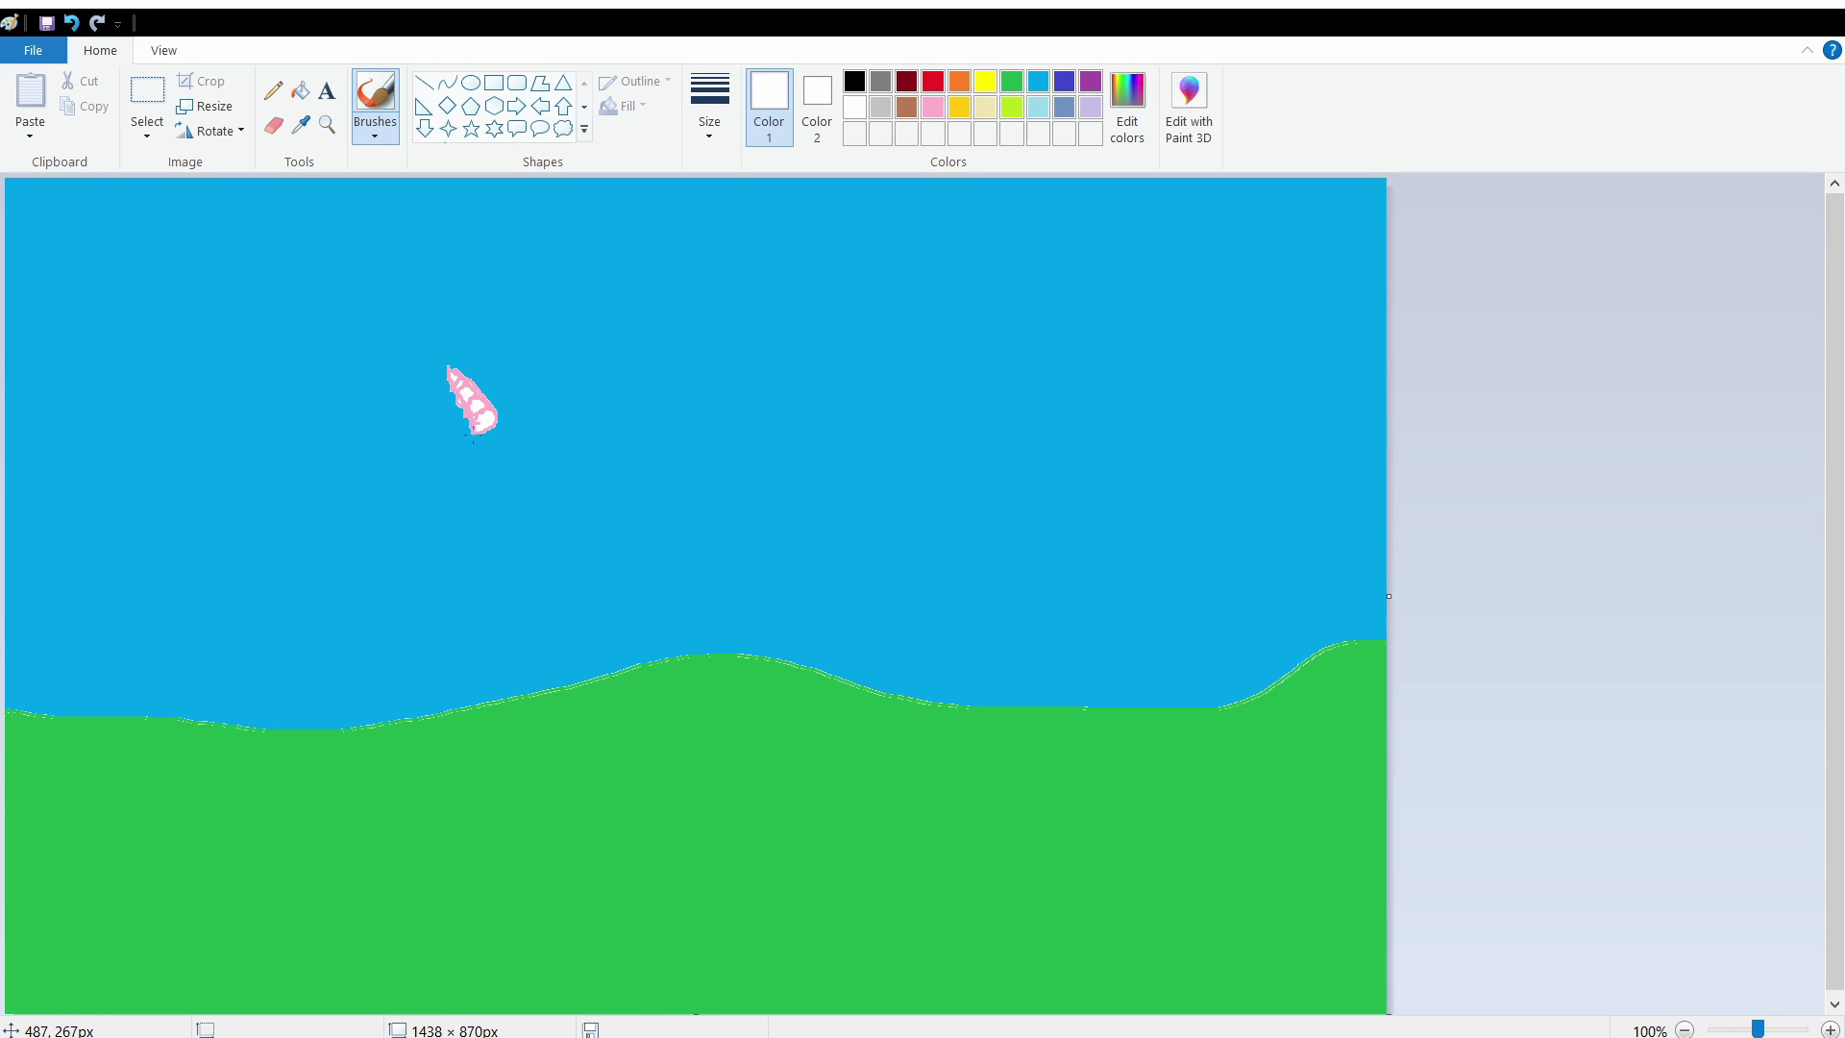
- Redo the white stroke from the horn, then brush the unicorn's solid pink head and body
drag(450, 439, 404, 459)
key(ctrl+z)
drag(543, 426, 562, 435)
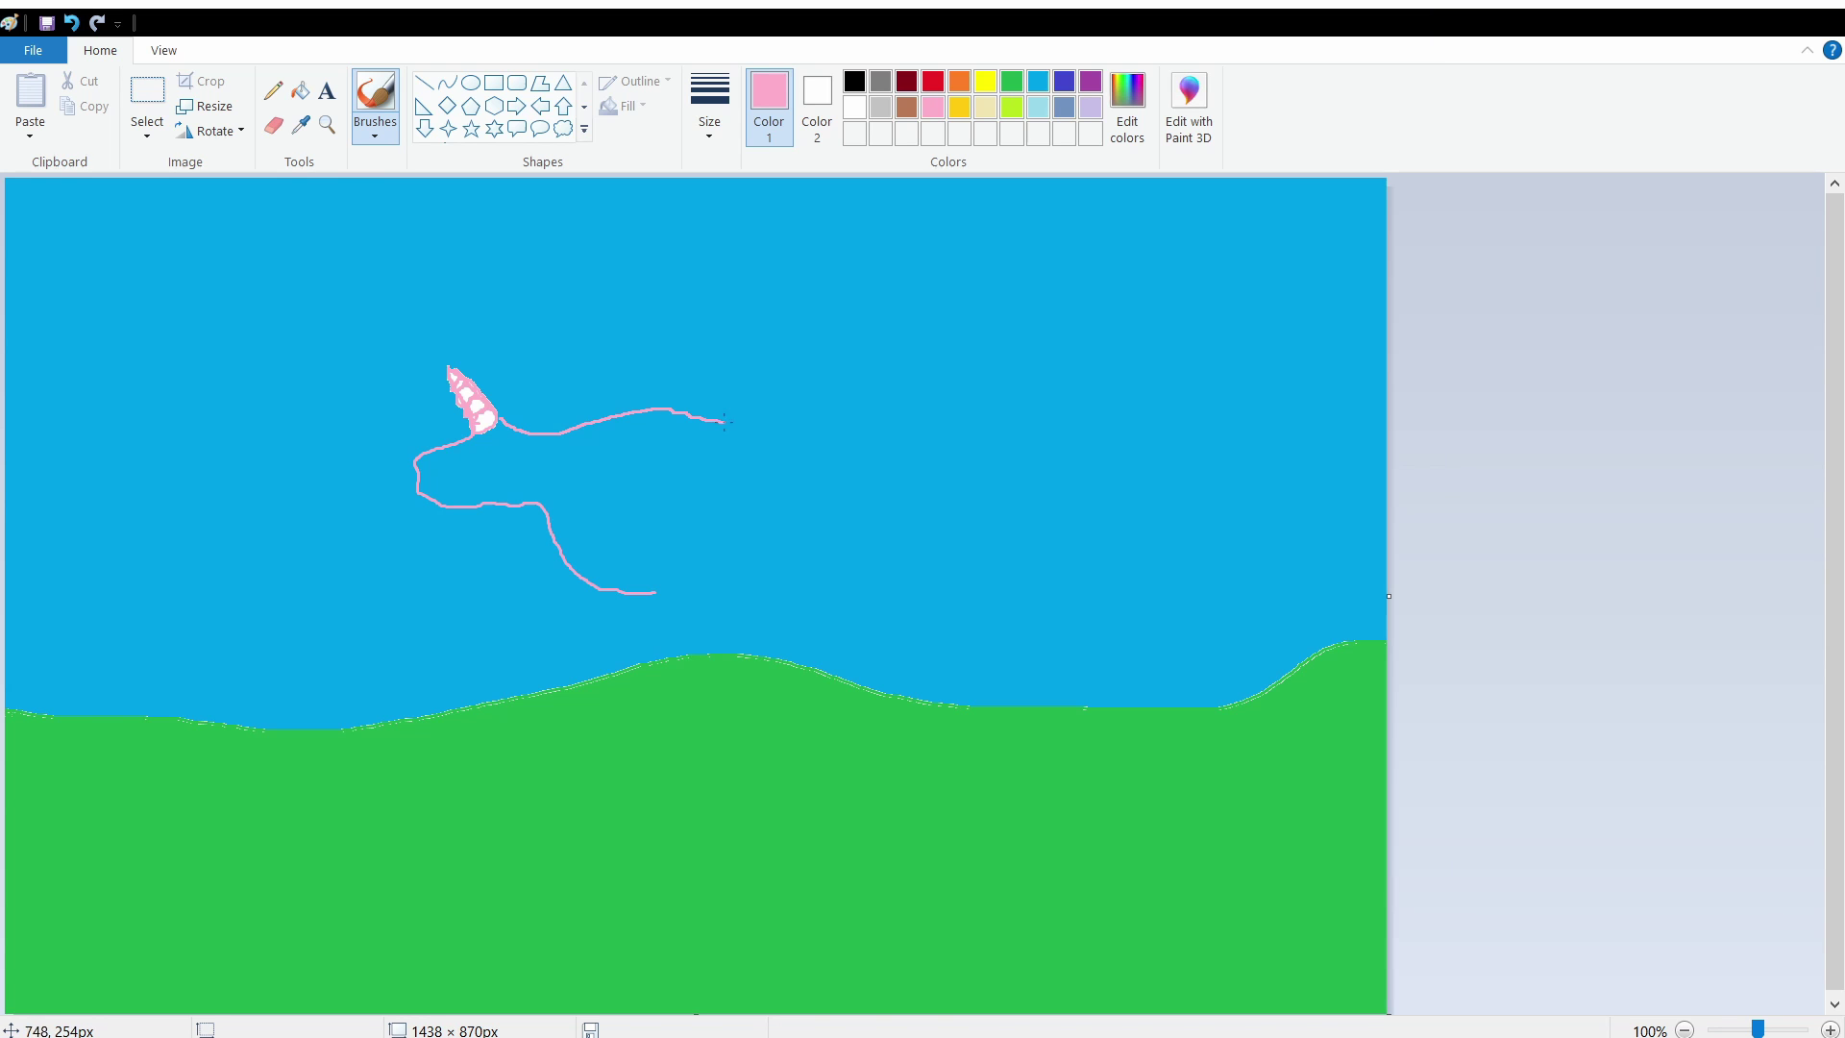
mouse_move(723, 423)
mouse_down()
mouse_move(761, 447)
mouse_move(764, 505)
mouse_move(711, 575)
mouse_move(656, 589)
mouse_up()
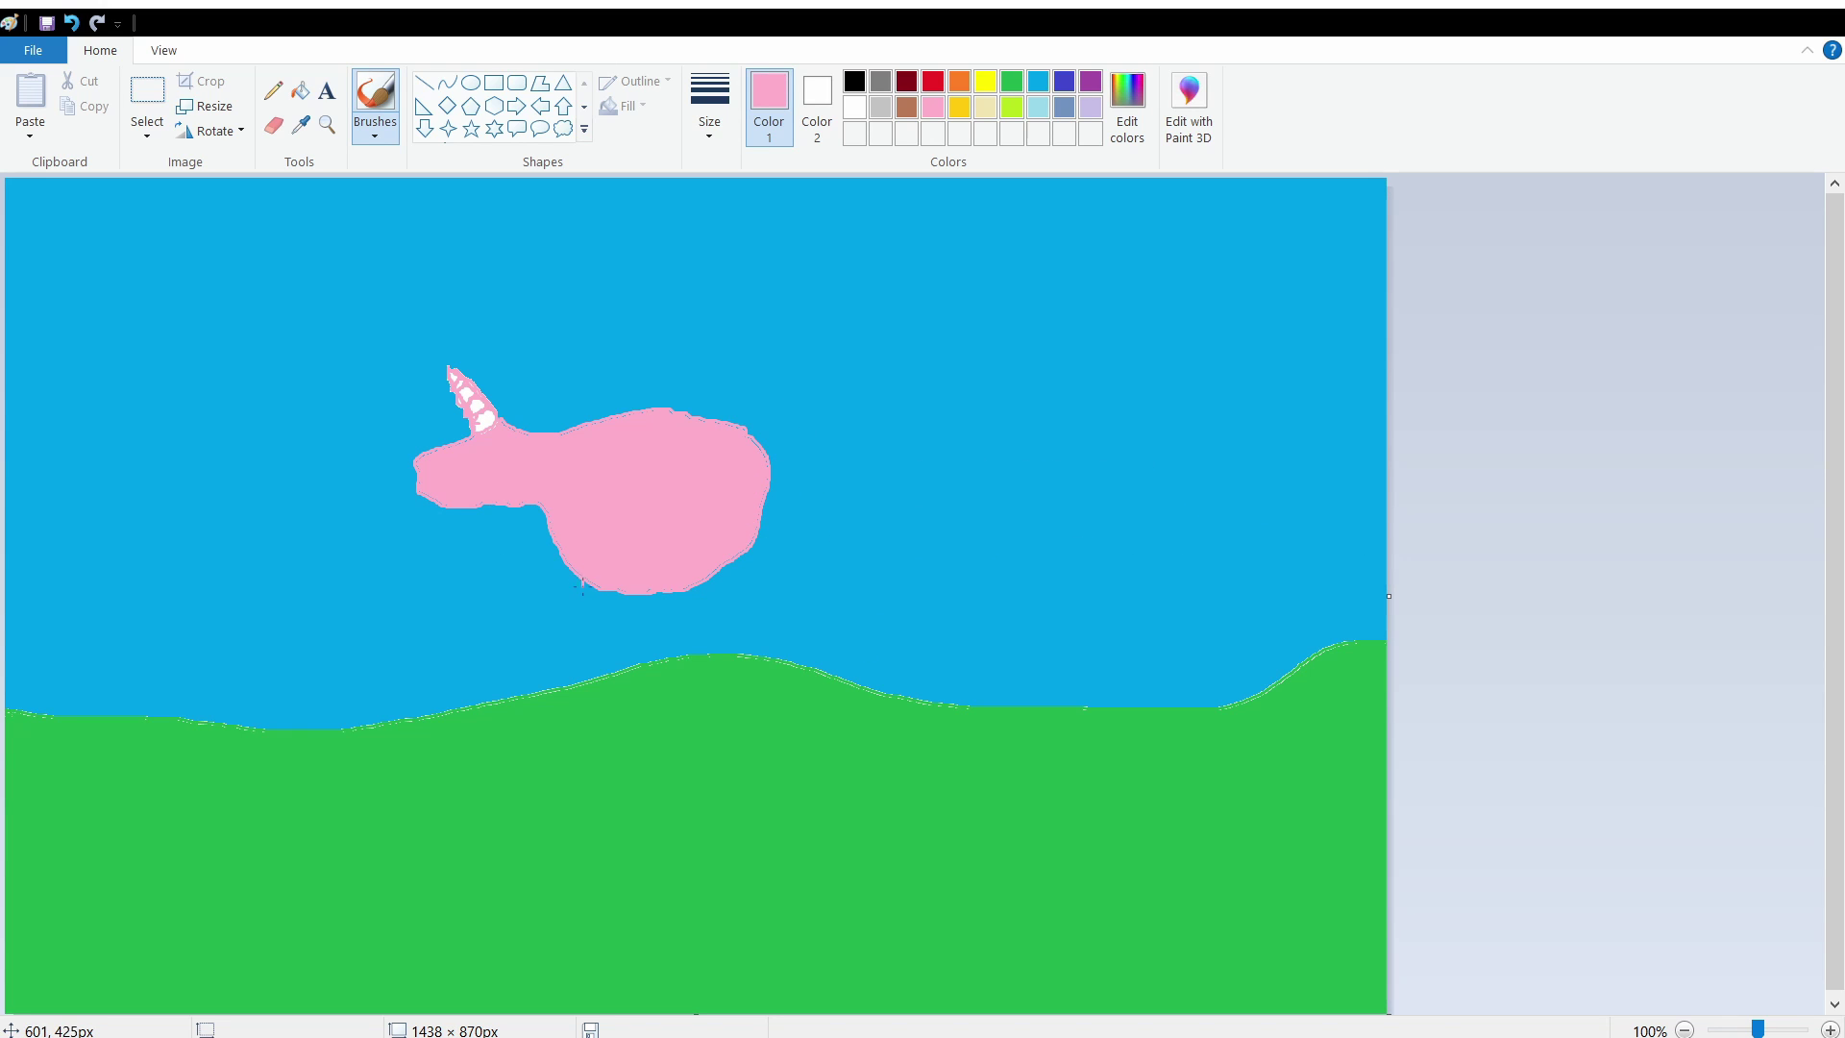
- Brush thin pink legs under the body and several curving pink tail strands on the right
drag(582, 587, 631, 613)
drag(732, 568, 732, 578)
drag(758, 443, 819, 440)
key(ctrl+z)
drag(747, 440, 810, 499)
drag(761, 439, 819, 528)
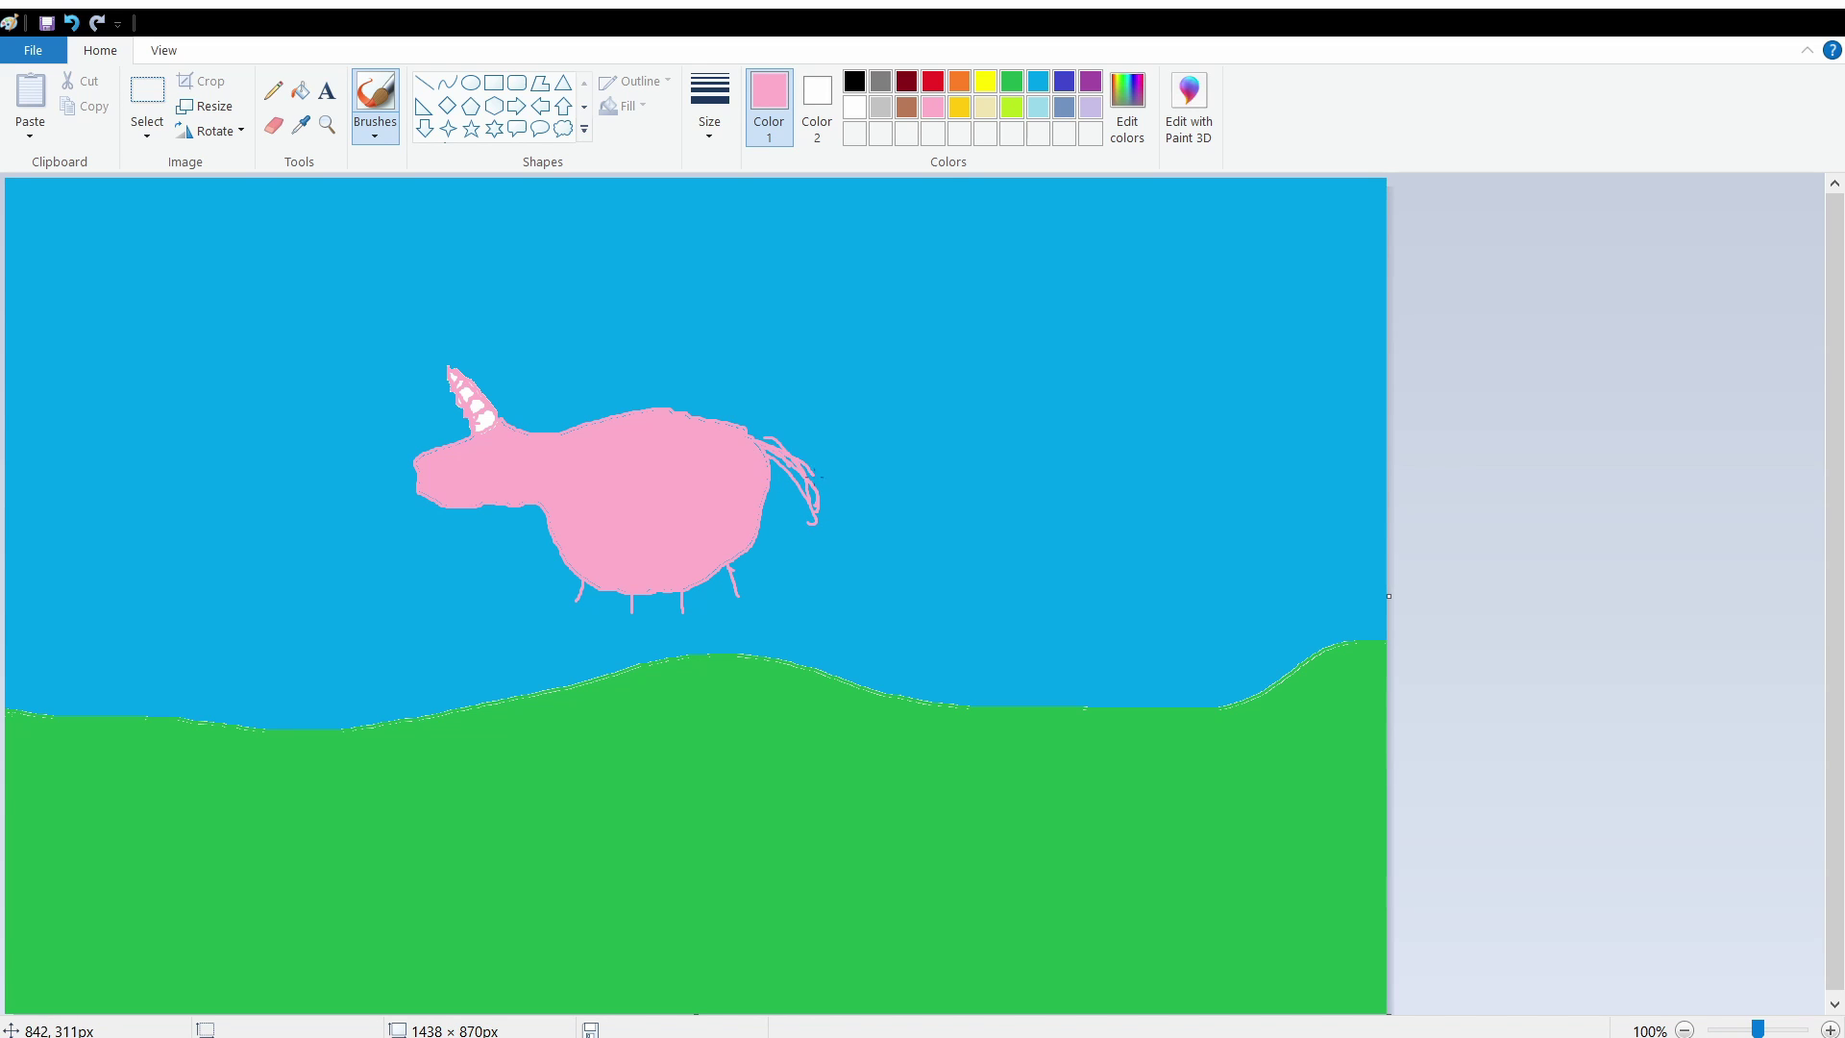
mouse_move(792, 455)
mouse_down()
mouse_move(824, 534)
mouse_move(806, 509)
mouse_up()
mouse_move(756, 428)
mouse_down()
mouse_move(812, 476)
mouse_move(772, 444)
mouse_move(788, 507)
mouse_up()
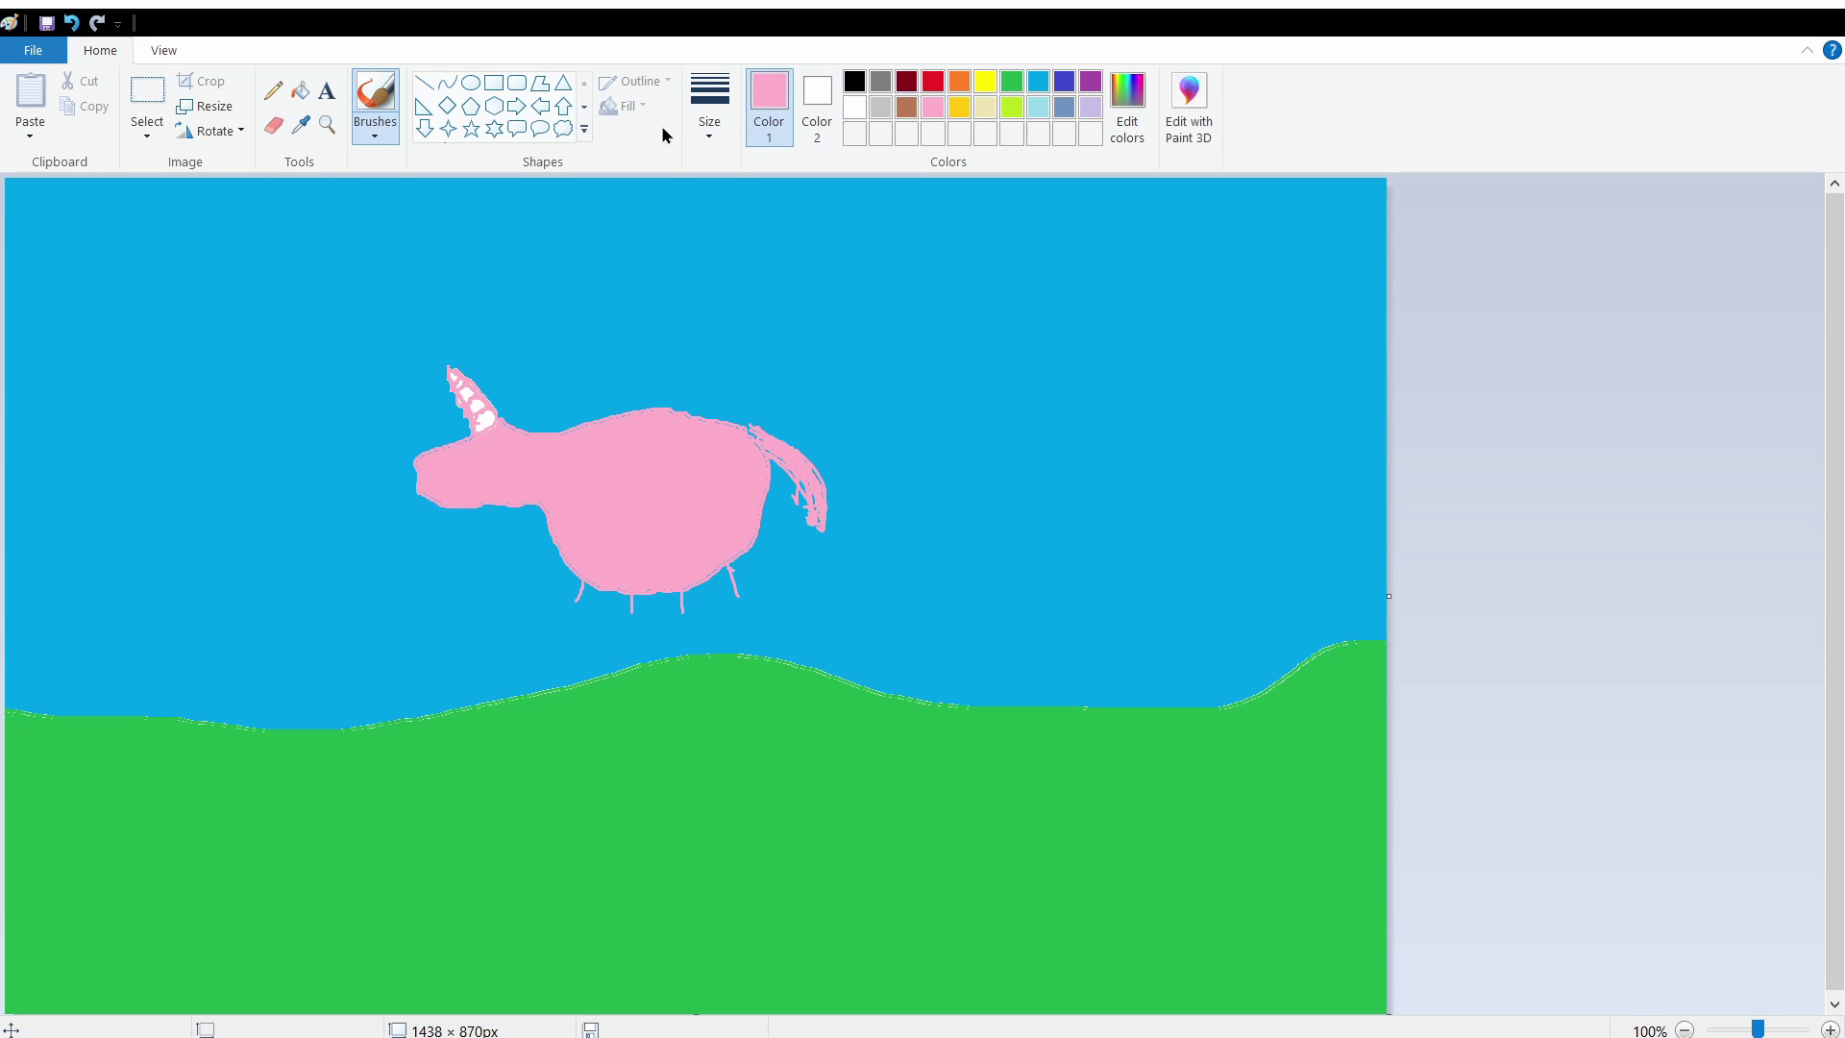
- Paint the unicorn's eye with a black outline, white inside and a black pupil
click(855, 80)
drag(494, 443, 473, 437)
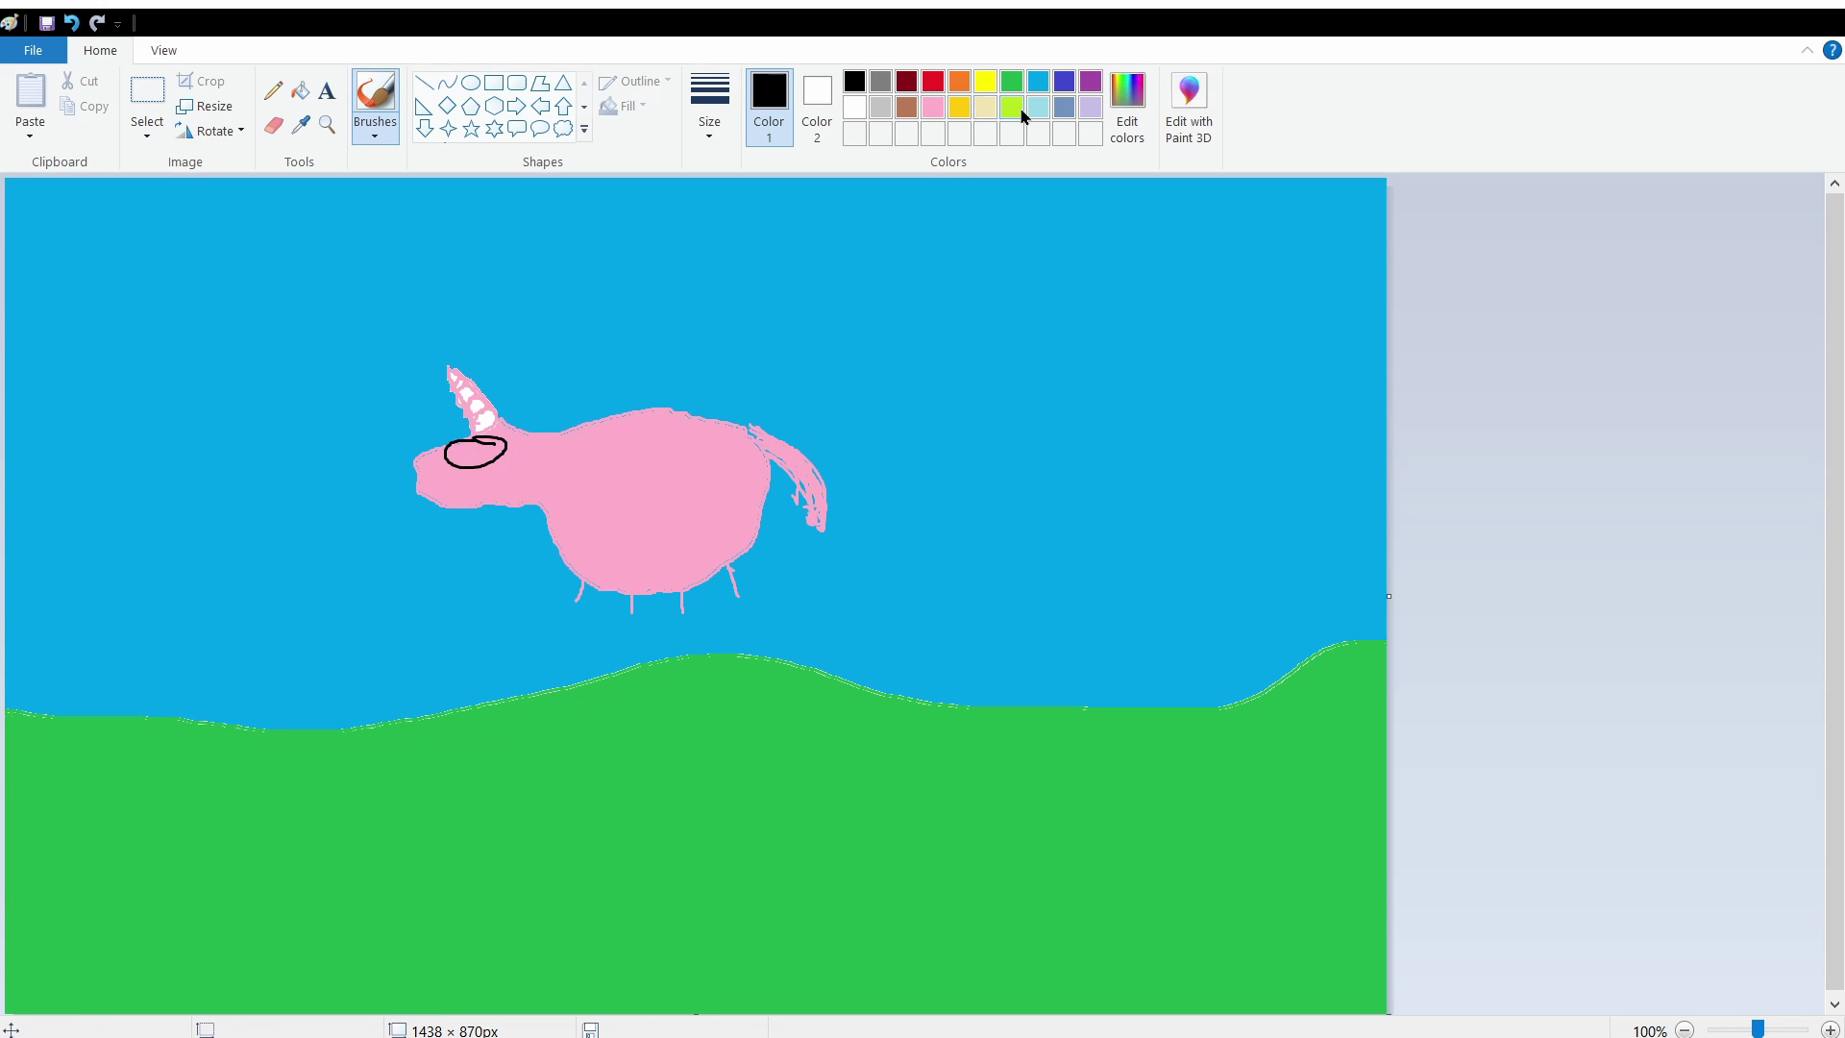
click(959, 83)
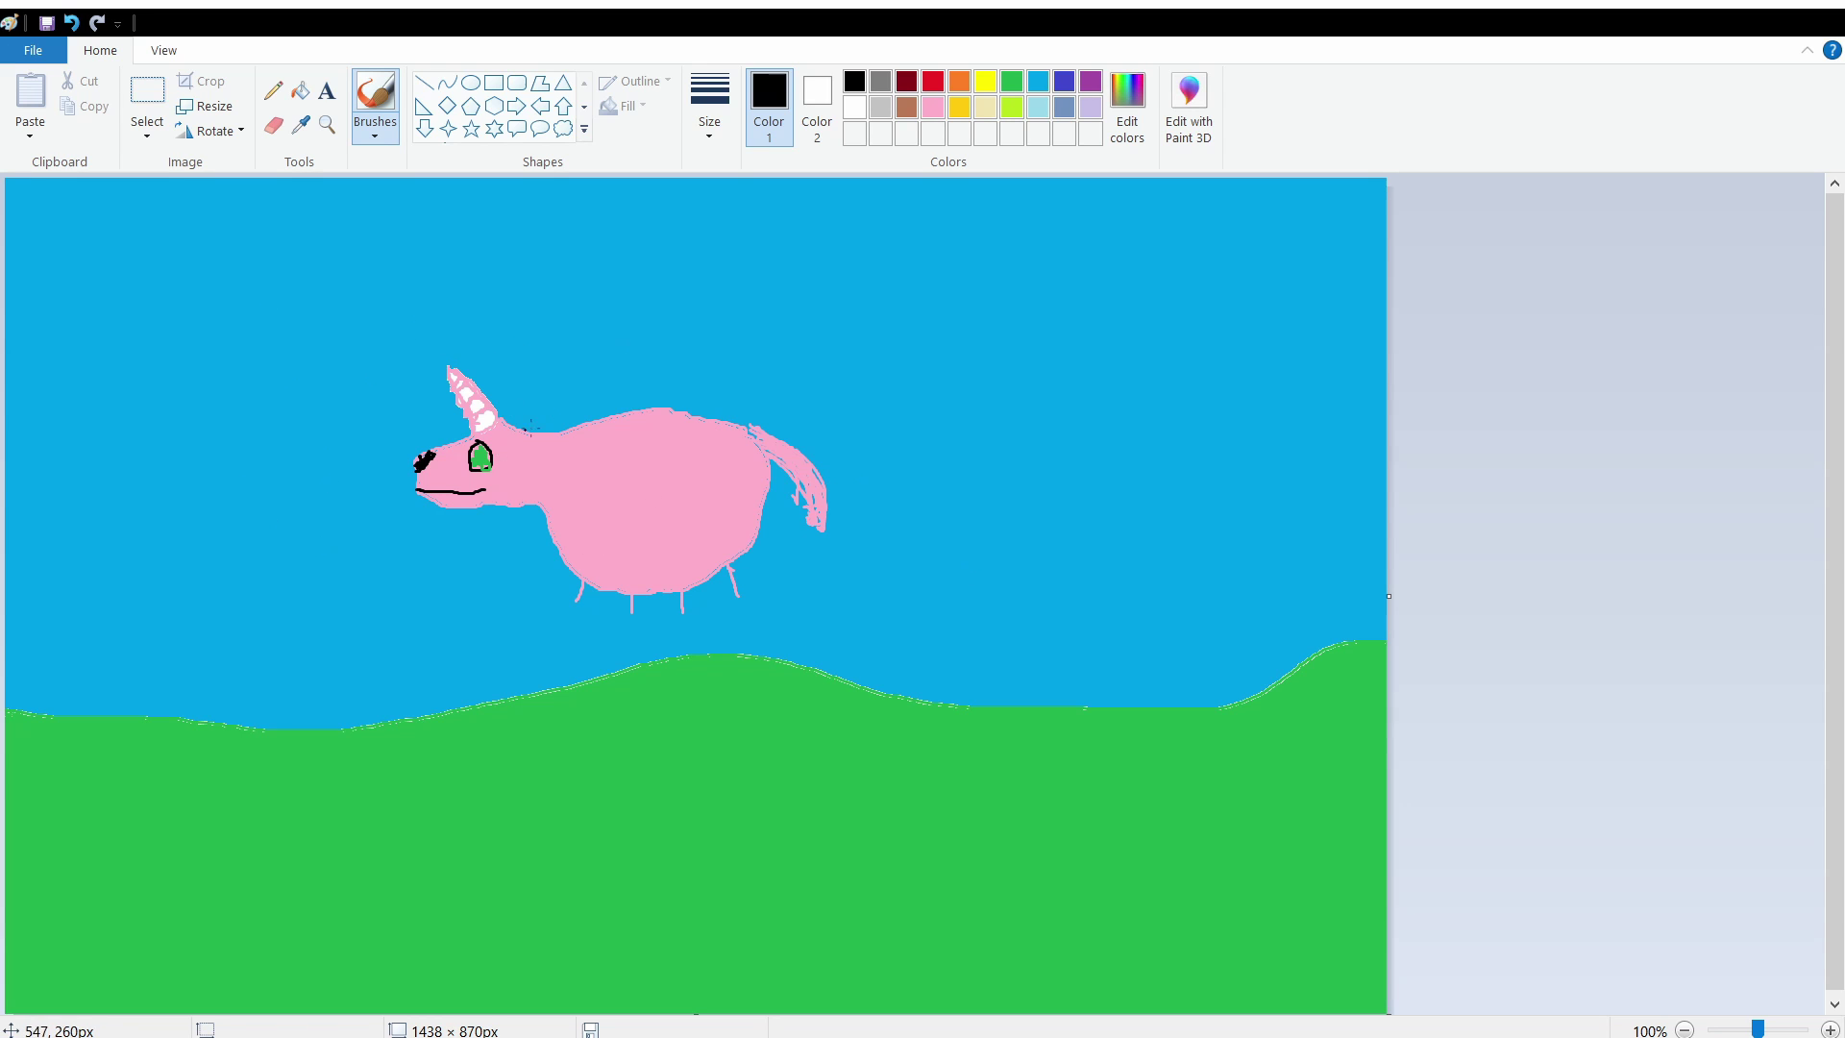
click(854, 106)
drag(479, 466, 477, 463)
click(854, 81)
drag(485, 451, 484, 465)
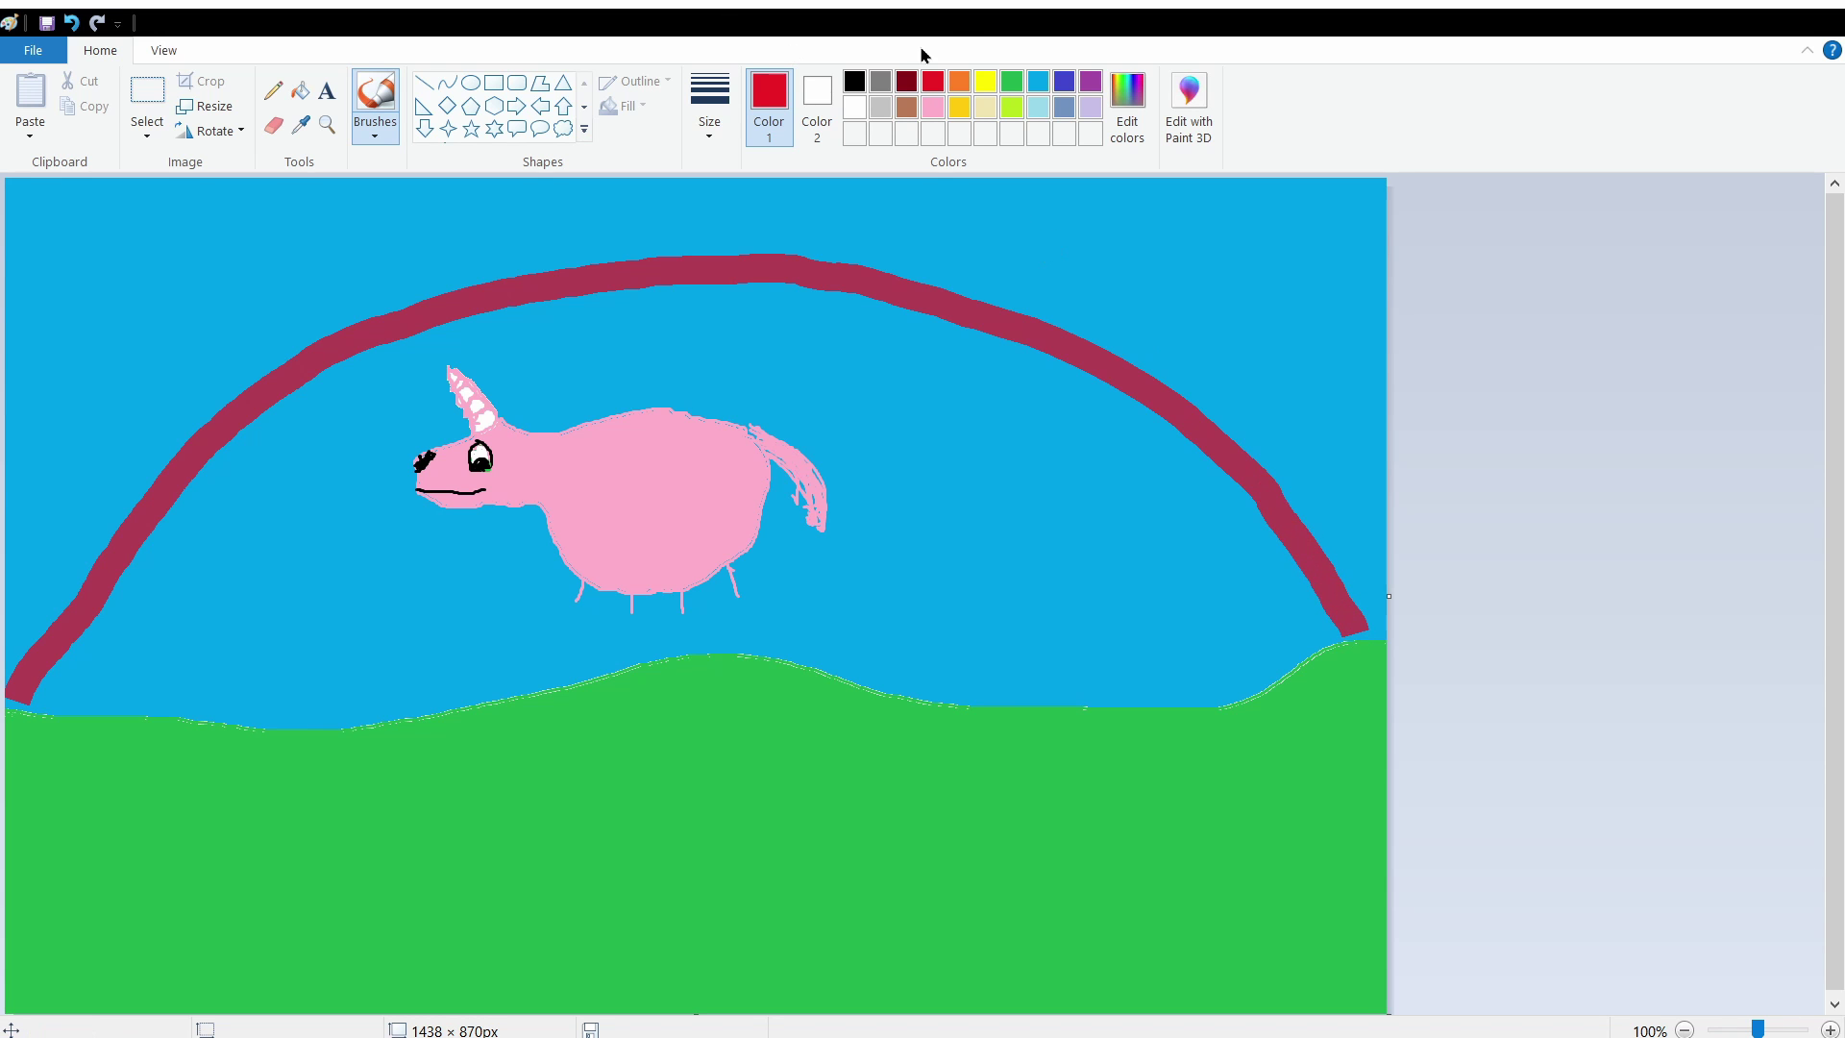
- Paint the orange and yellow rainbow bands inside the red arc
click(959, 81)
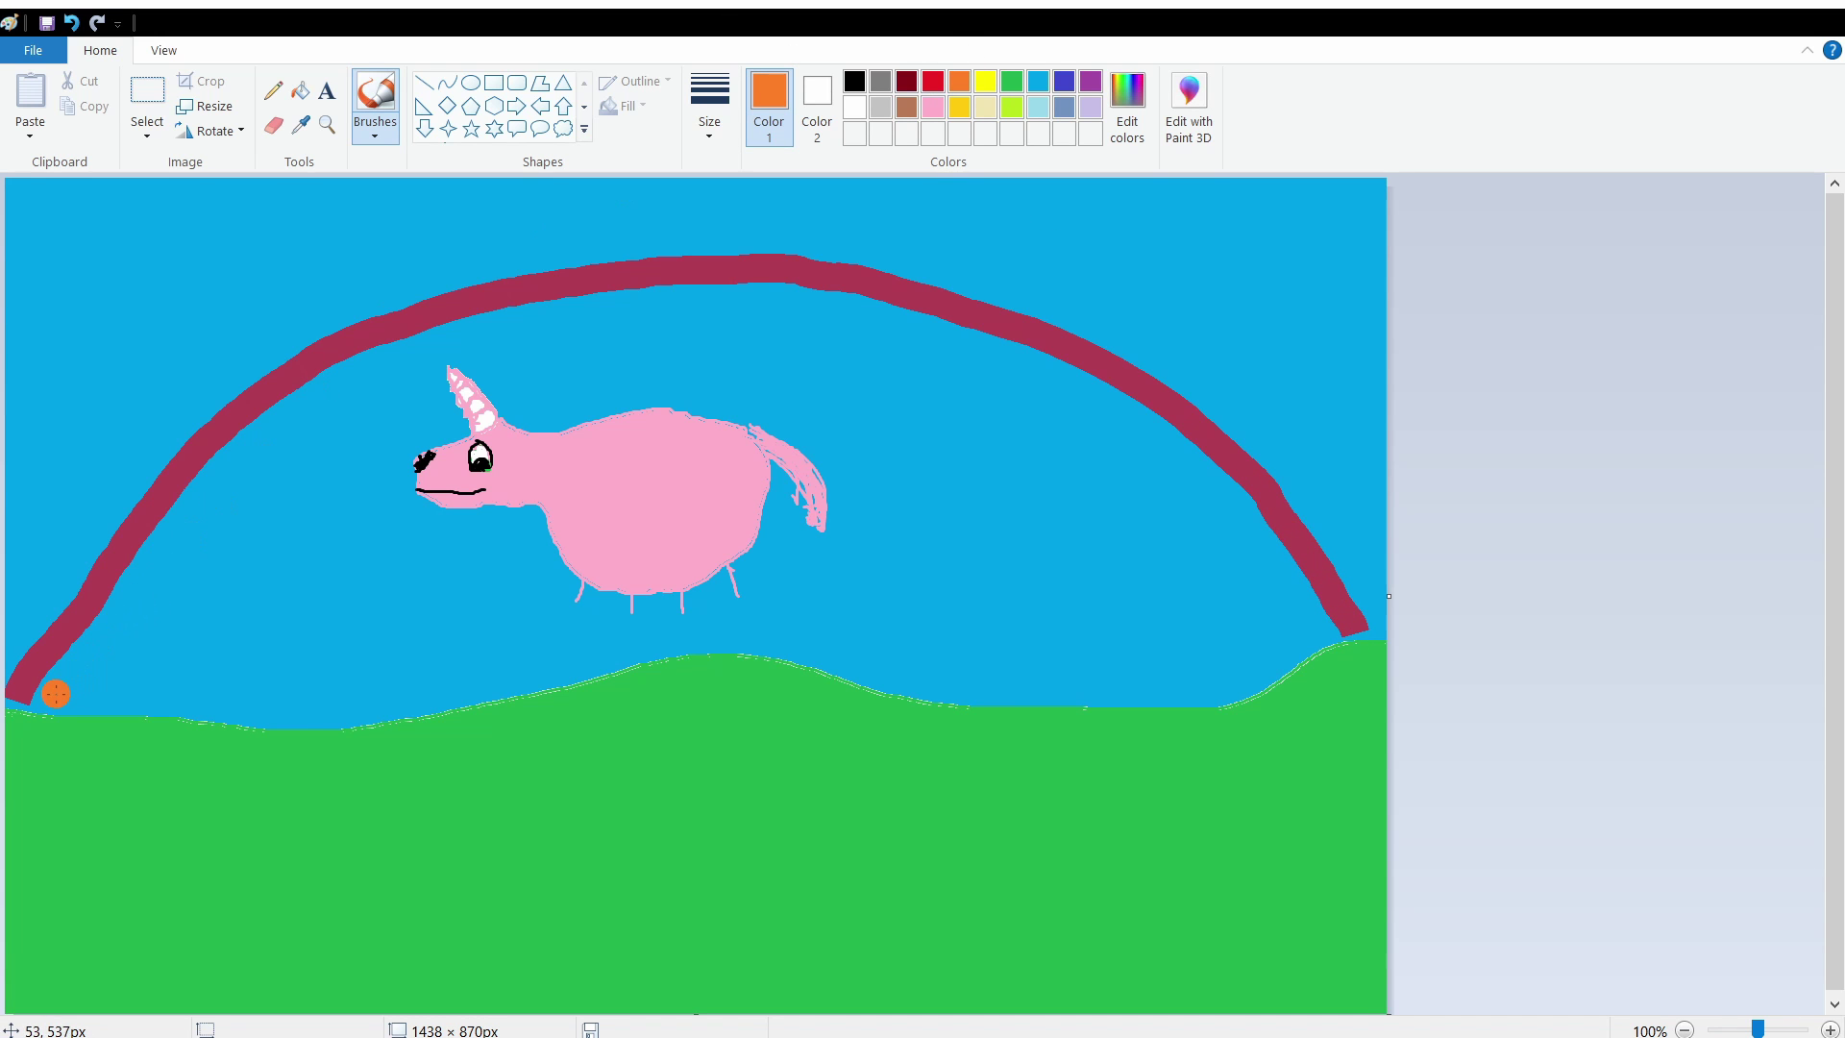
mouse_move(55, 693)
mouse_down()
mouse_move(190, 513)
mouse_move(703, 309)
mouse_move(899, 309)
mouse_move(1153, 427)
mouse_move(1336, 623)
mouse_up()
click(984, 84)
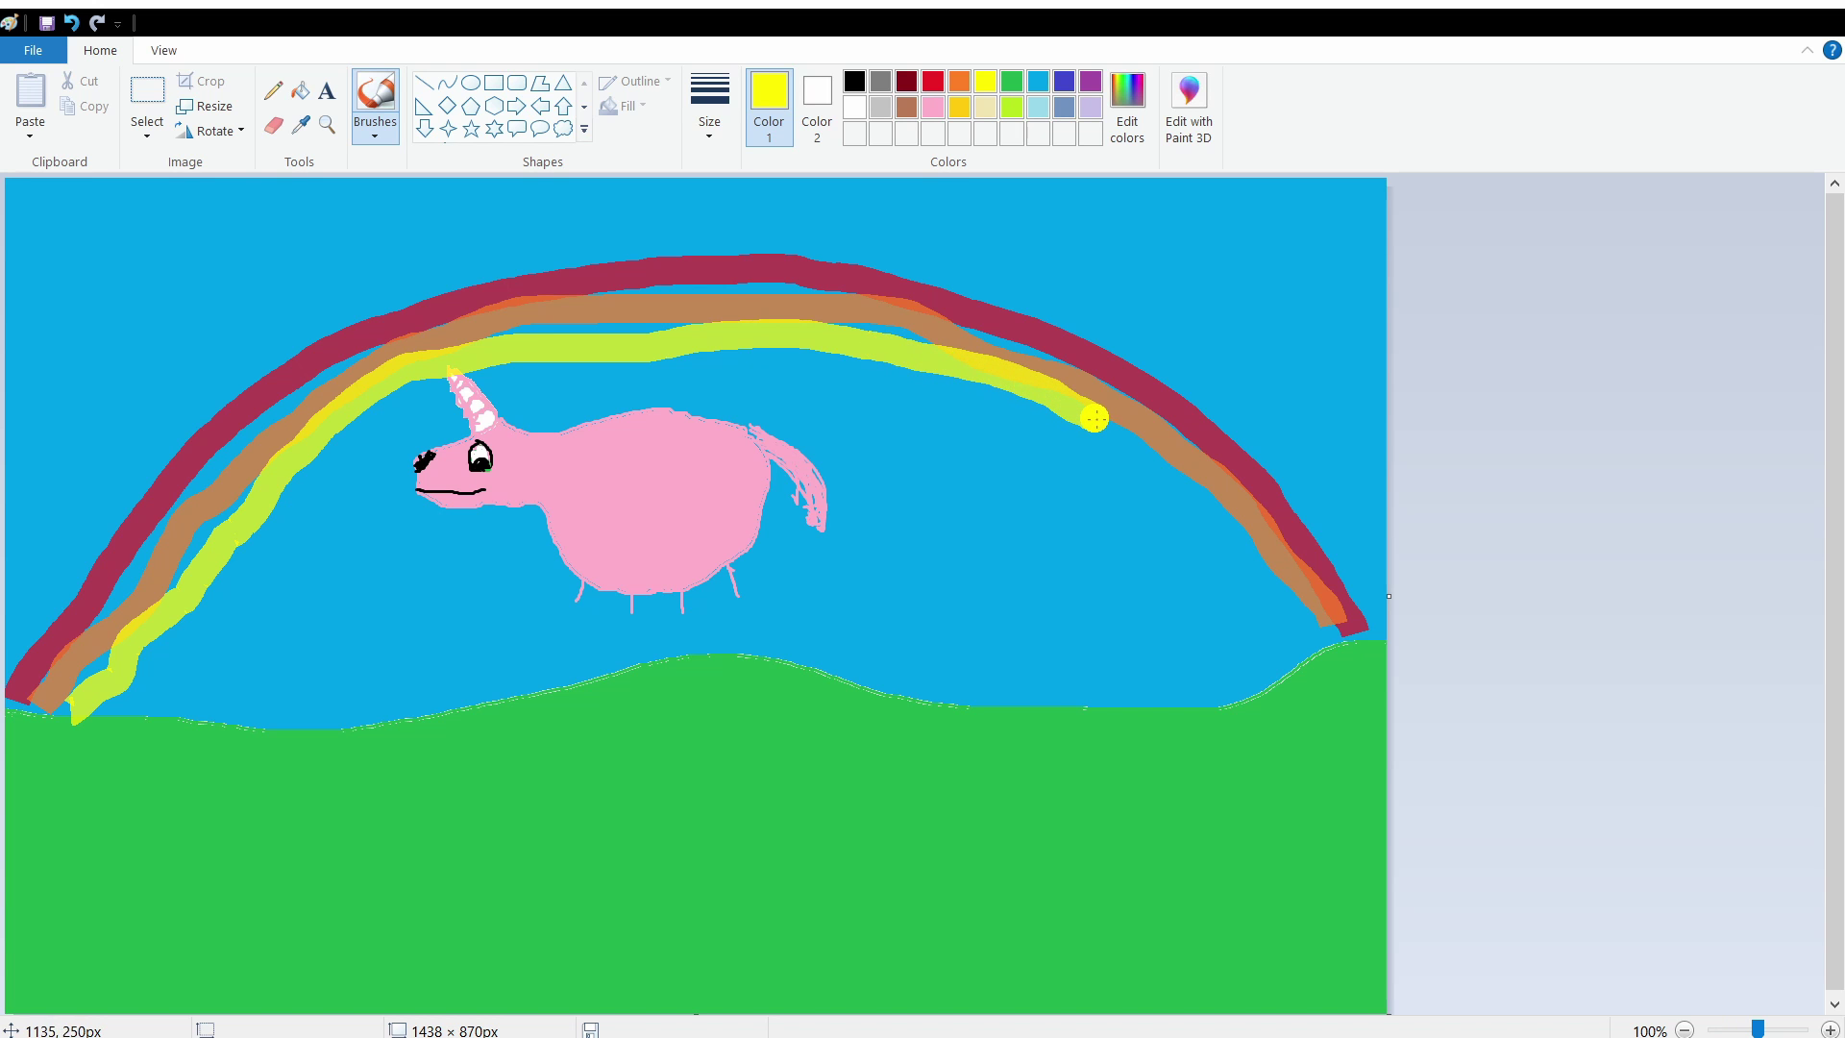
drag(1097, 420, 1329, 642)
- Paint the green and indigo rainbow bands from the left ground to the right
click(1011, 81)
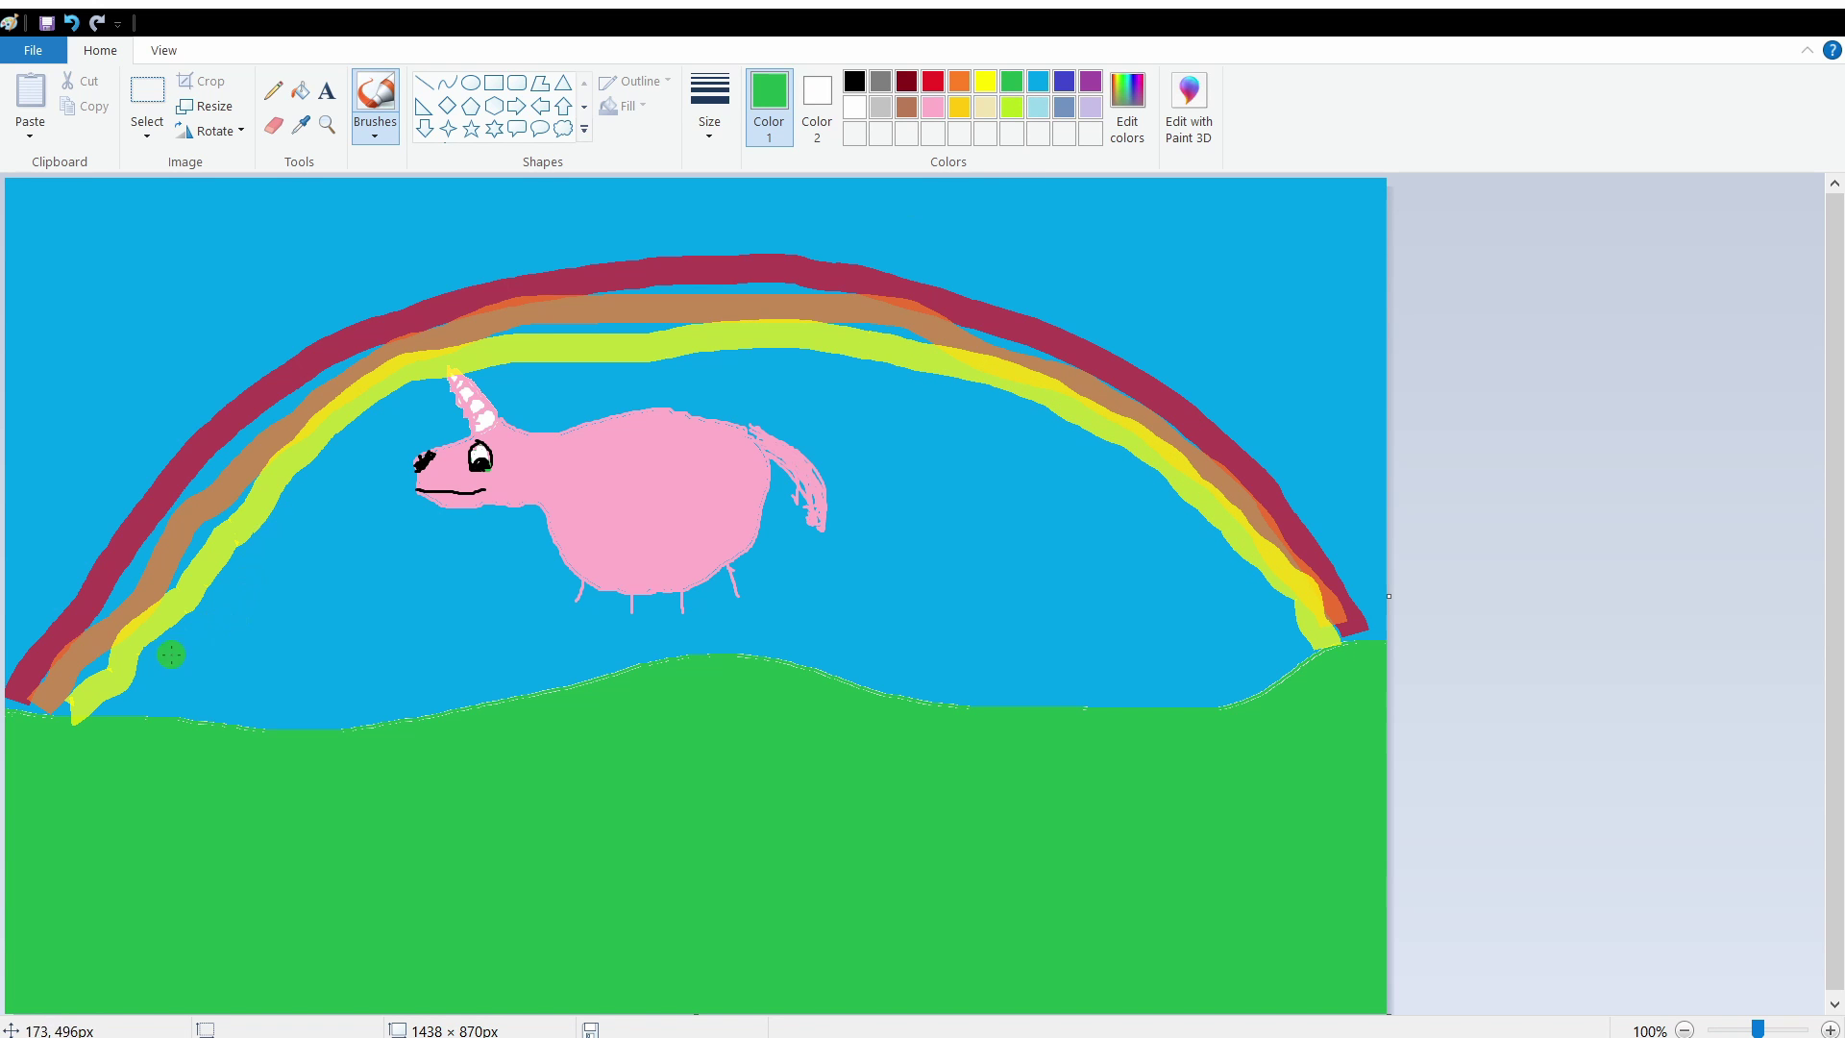
mouse_move(123, 694)
mouse_down()
mouse_move(293, 477)
mouse_move(351, 441)
mouse_up()
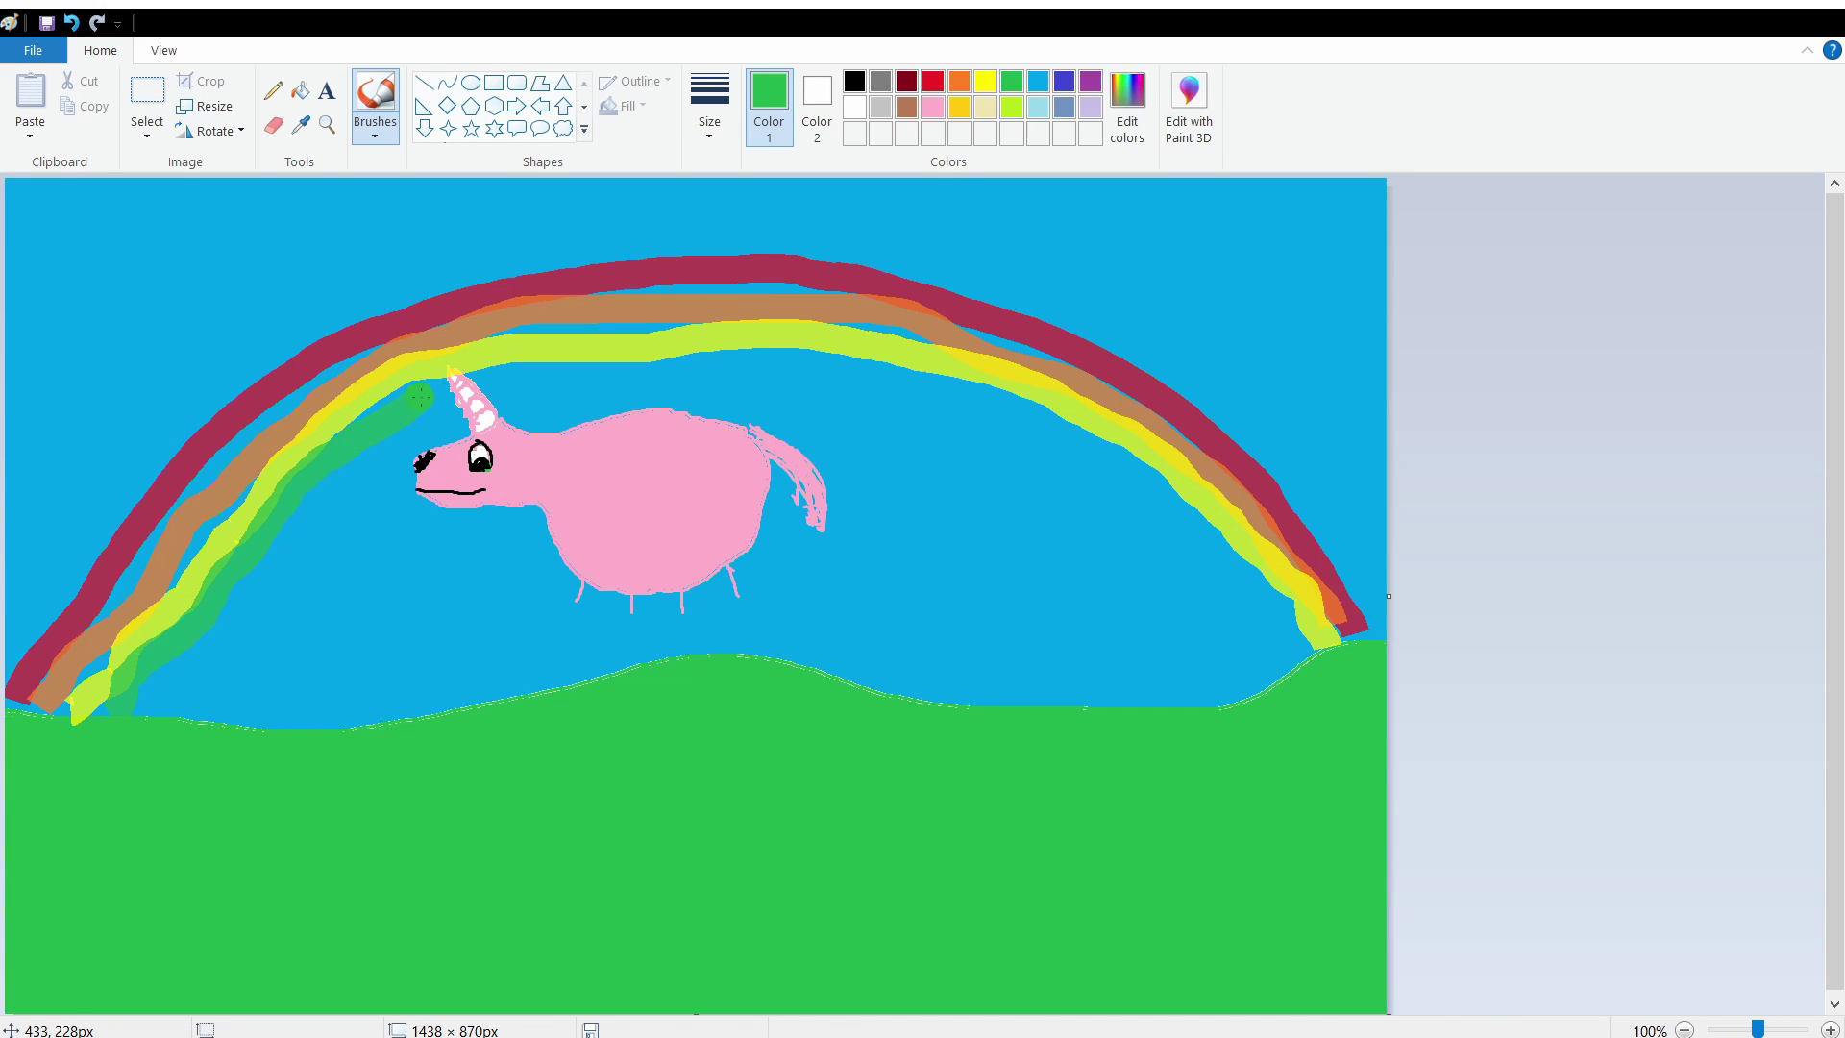
mouse_move(490, 373)
mouse_down()
mouse_move(898, 365)
mouse_move(1047, 408)
mouse_move(1172, 506)
mouse_up()
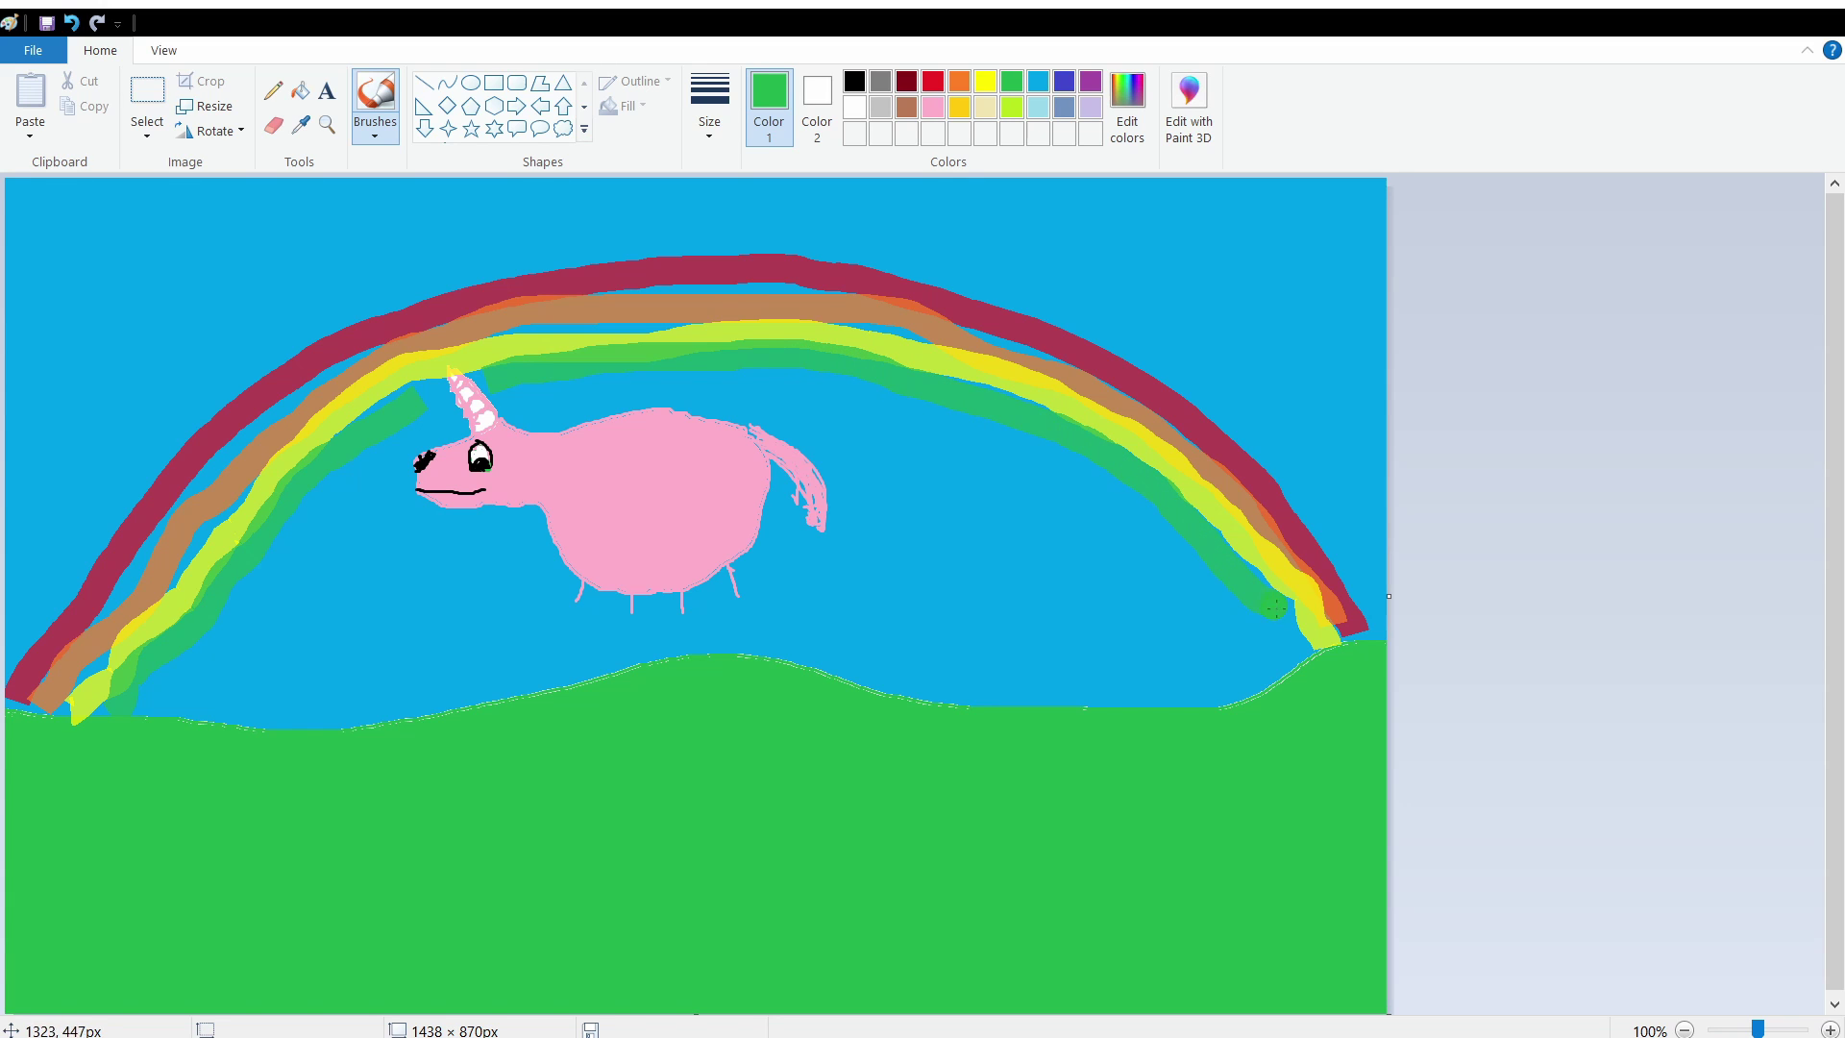
drag(1281, 612, 1309, 642)
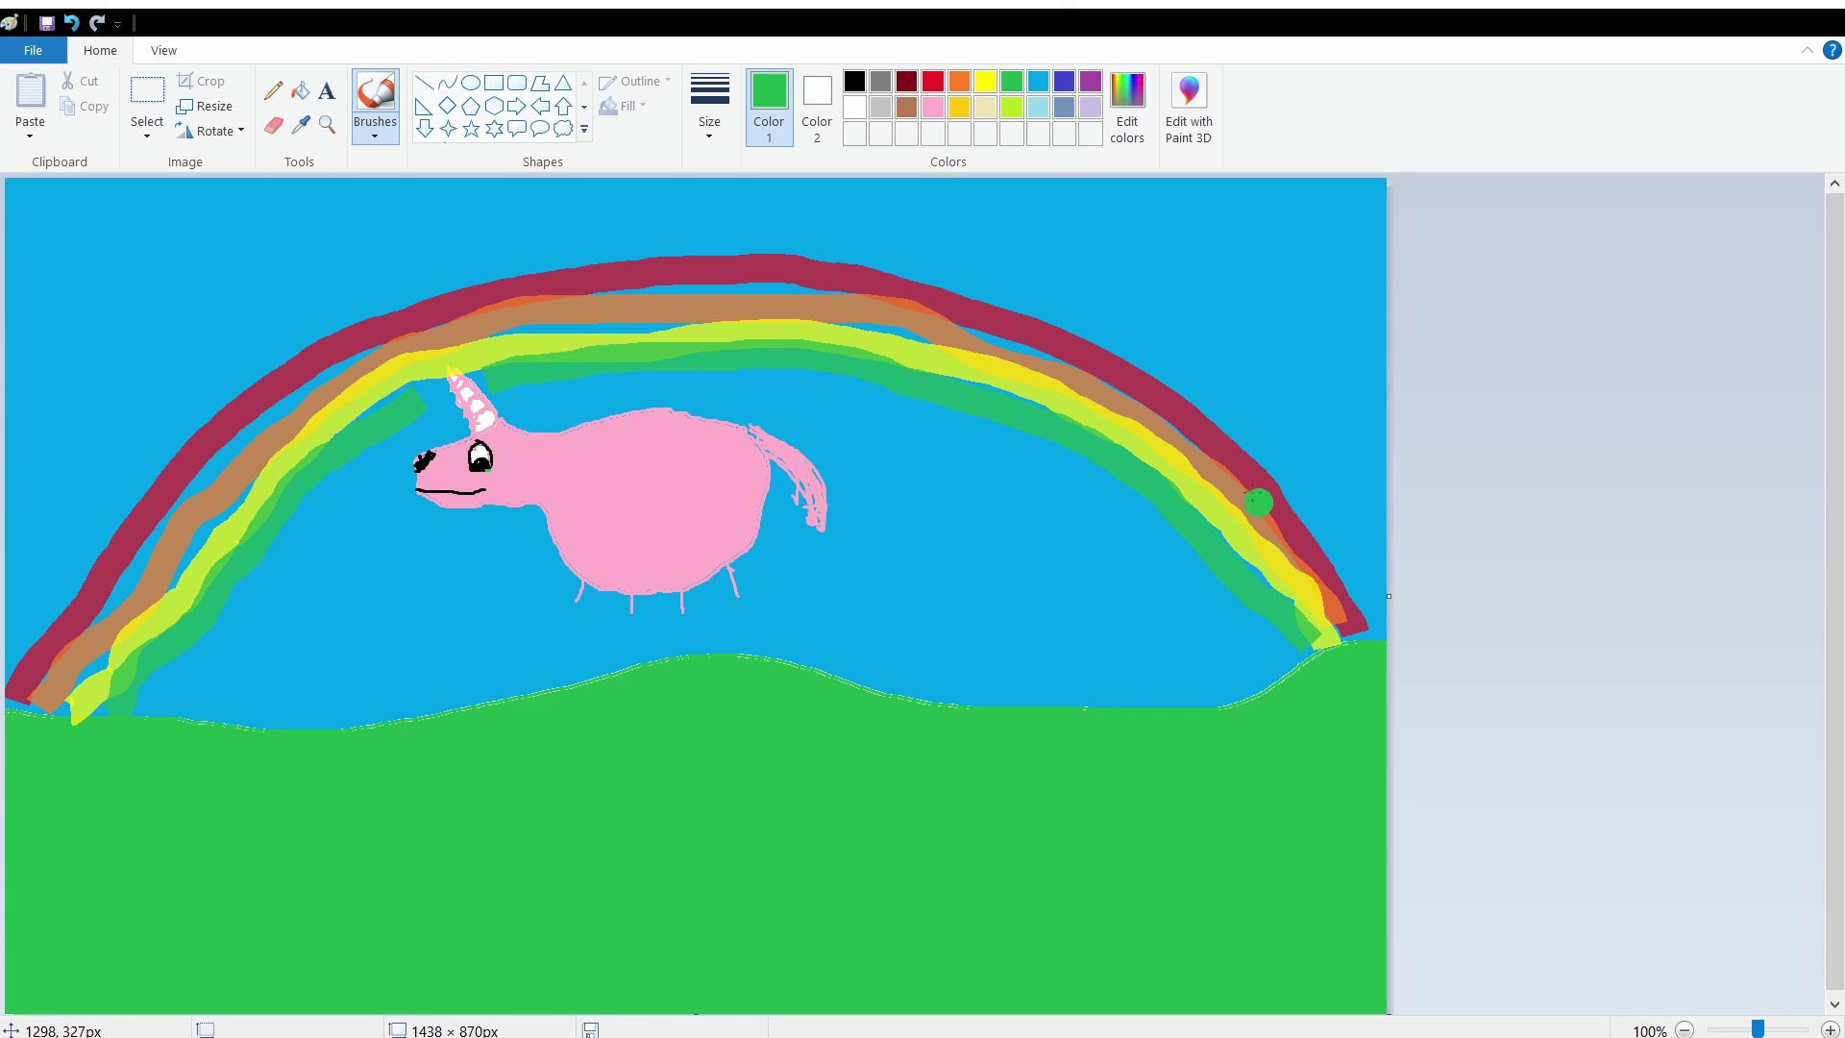
click(1065, 92)
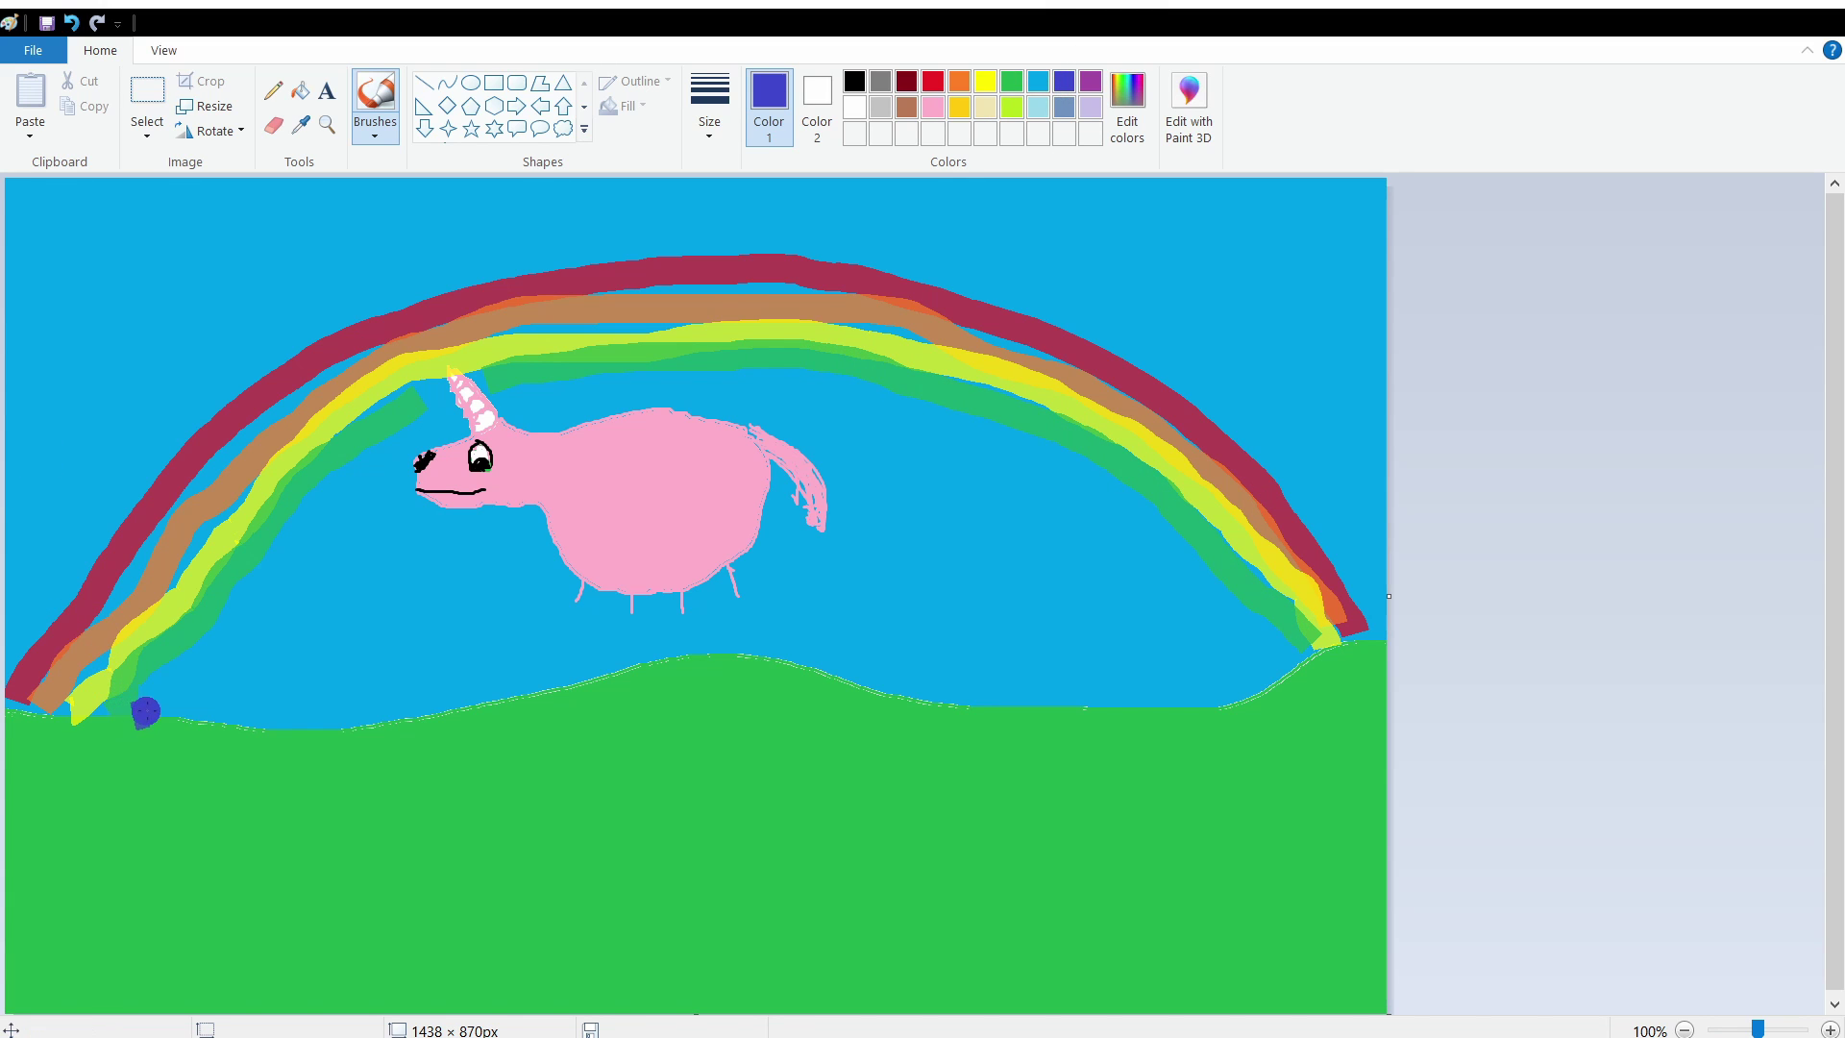
mouse_move(150, 706)
mouse_down()
mouse_move(345, 473)
mouse_move(486, 407)
mouse_up()
drag(144, 750, 35, 694)
- Scribble more white loops on the right-hand cloud, then select purple
mouse_move(1345, 625)
mouse_down()
mouse_move(1306, 769)
mouse_move(1261, 670)
mouse_move(1341, 663)
mouse_move(1365, 692)
mouse_move(1374, 595)
mouse_up()
mouse_move(1355, 663)
mouse_down()
mouse_move(1306, 764)
mouse_move(1297, 711)
mouse_move(1263, 744)
mouse_move(1288, 677)
mouse_up()
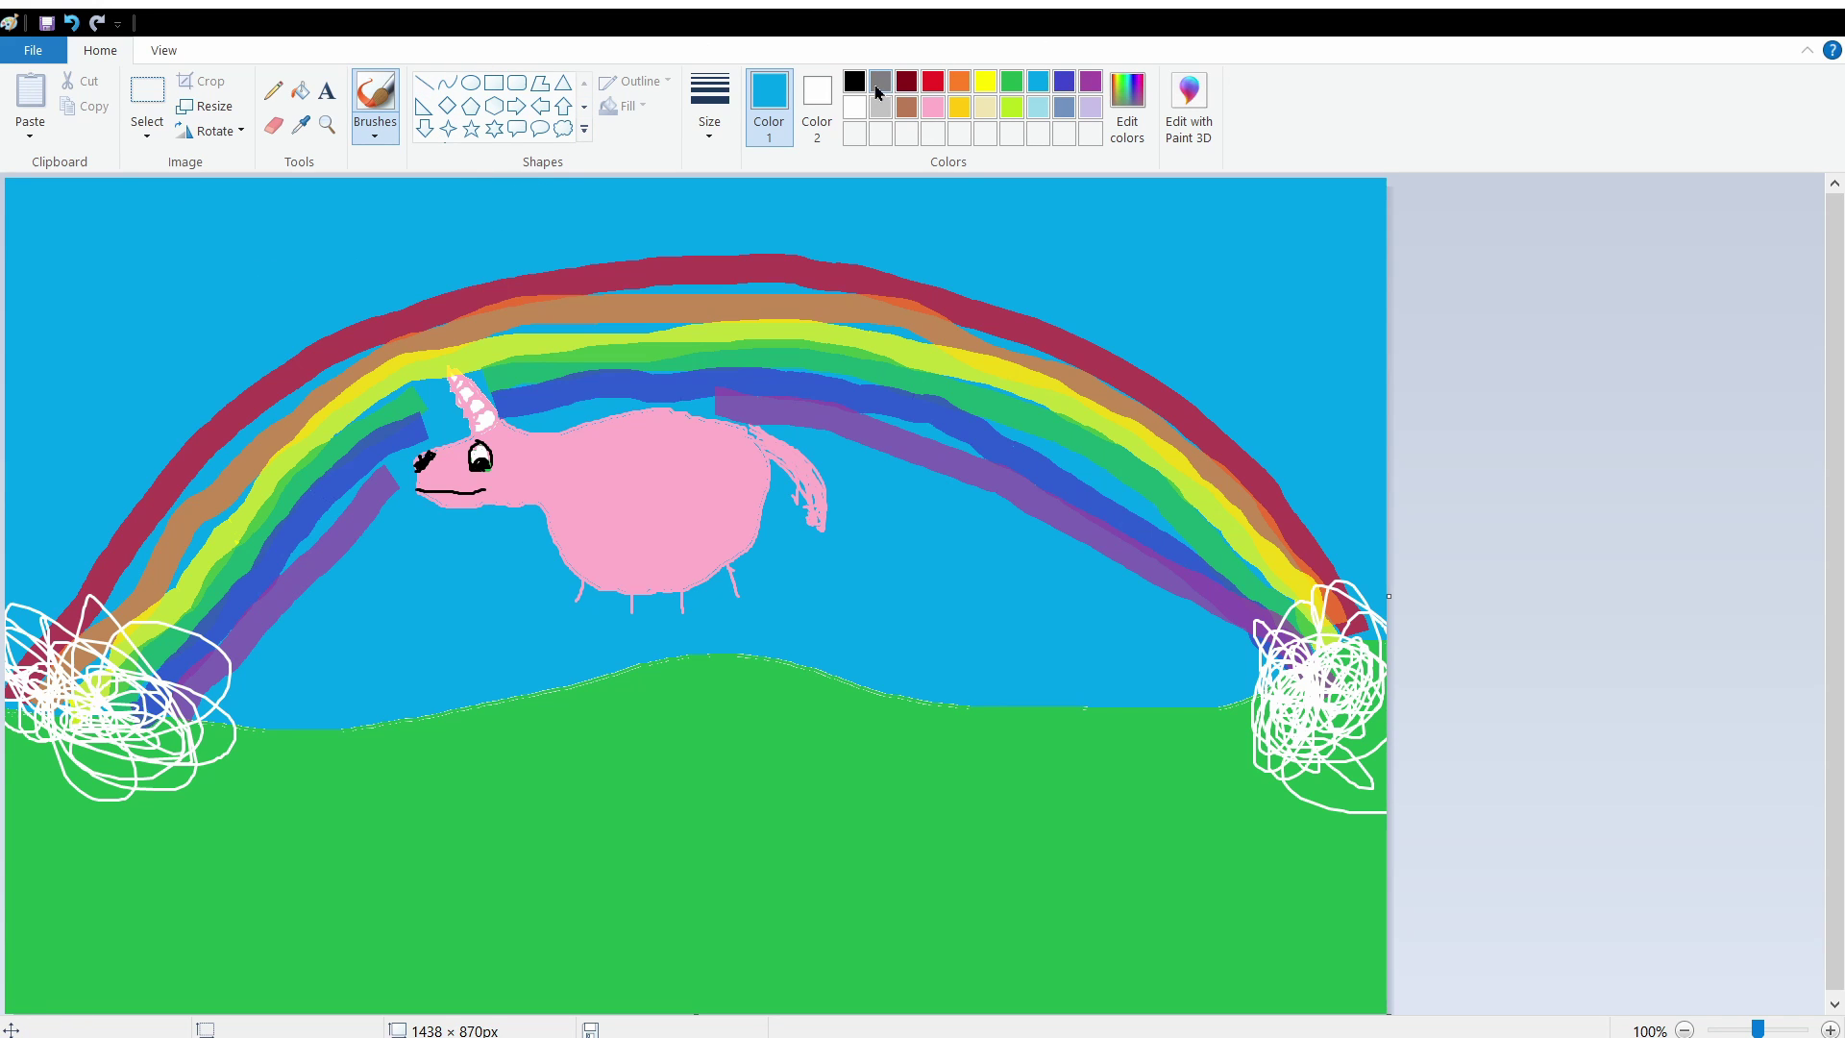
click(1088, 81)
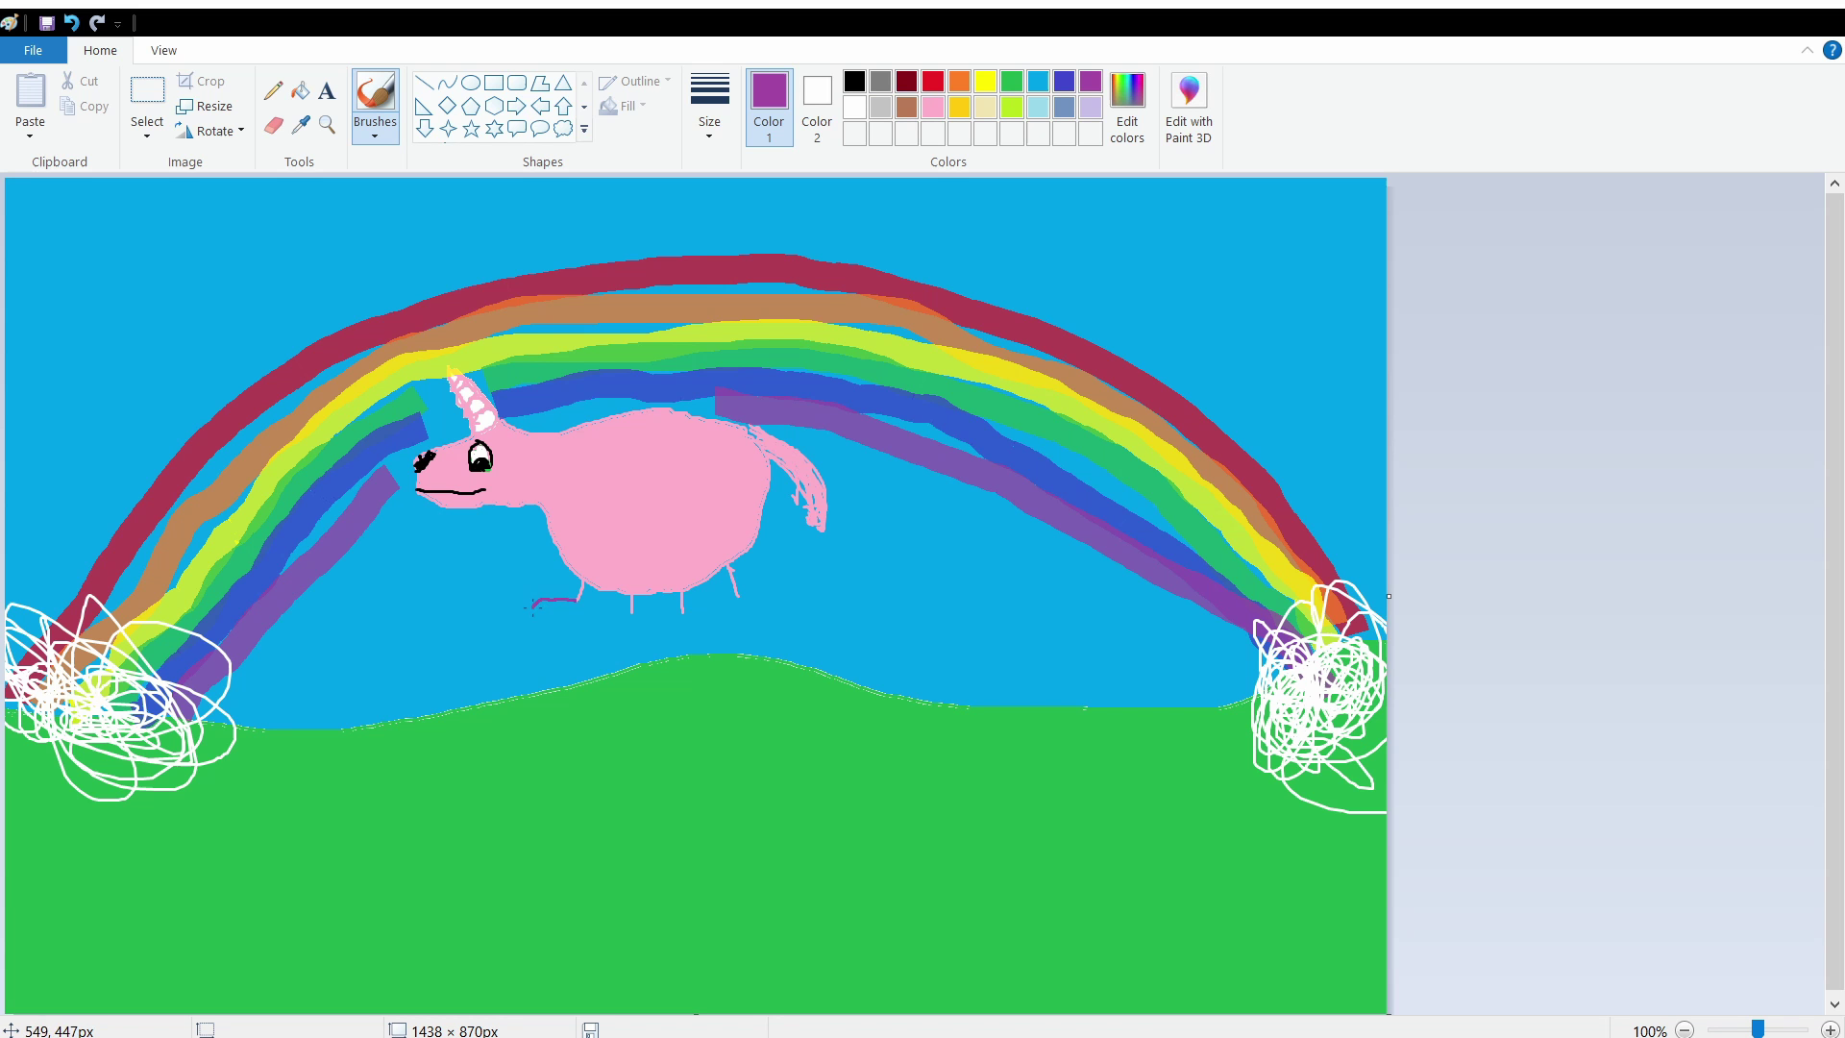
- Draw purple shoes under two of the unicorn's legs
mouse_move(532, 607)
mouse_down()
mouse_move(577, 616)
mouse_move(560, 604)
mouse_up()
drag(626, 611, 613, 622)
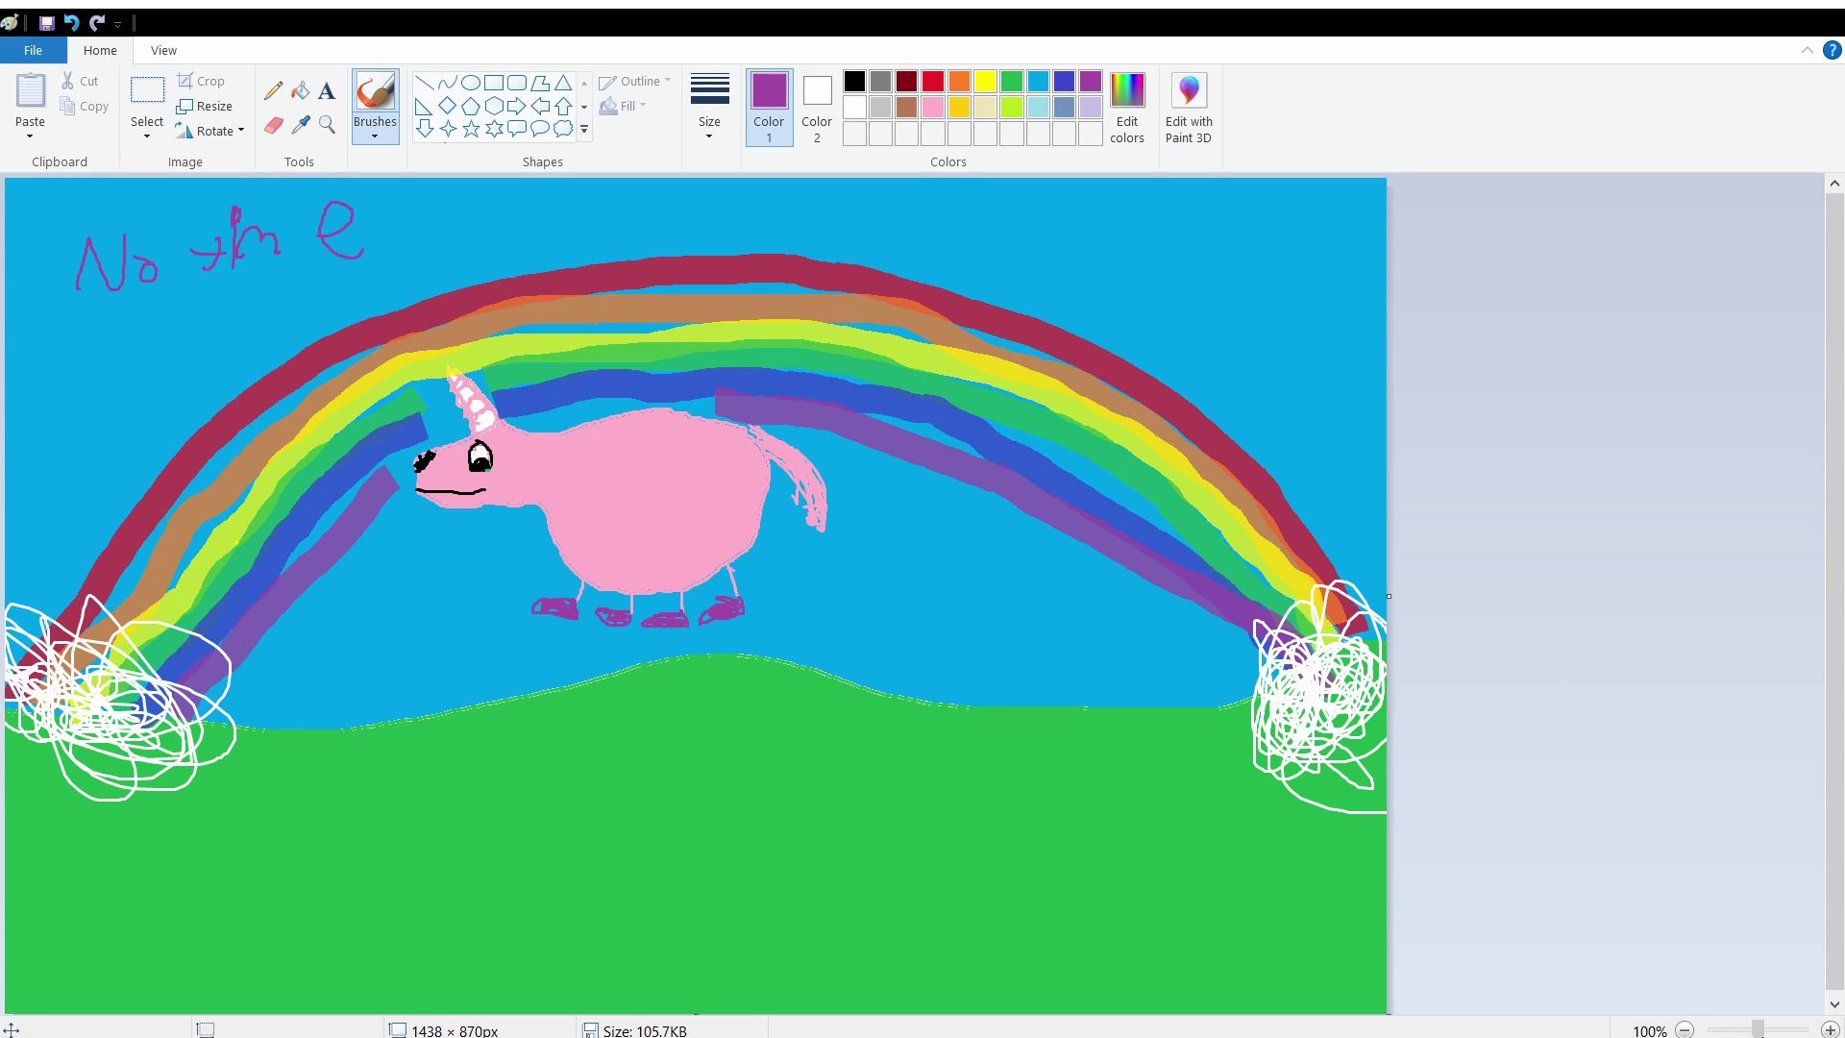
- Zoom to 300% and scroll so the unicorn's face, body and shoes are visible
drag(1758, 1029, 1769, 1029)
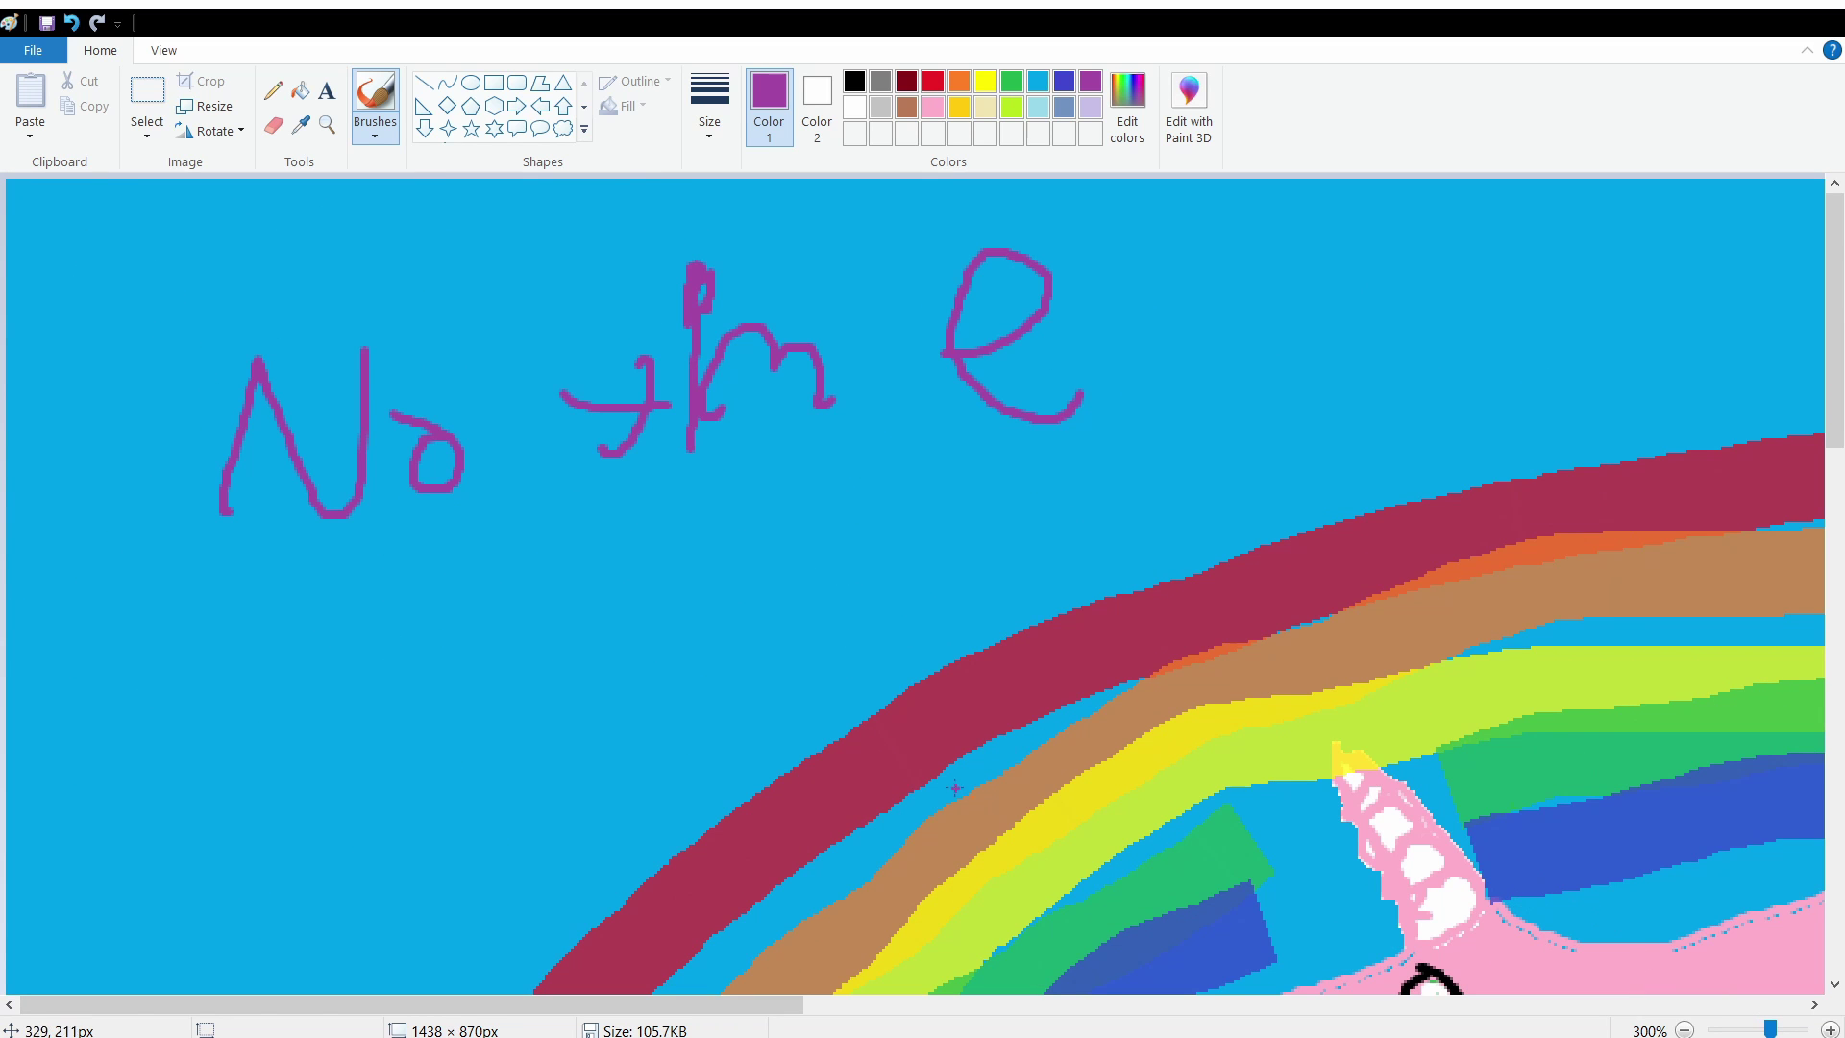
mouse_move(234, 1004)
mouse_down()
mouse_move(721, 1004)
mouse_move(695, 1004)
mouse_up()
drag(1838, 320, 1838, 495)
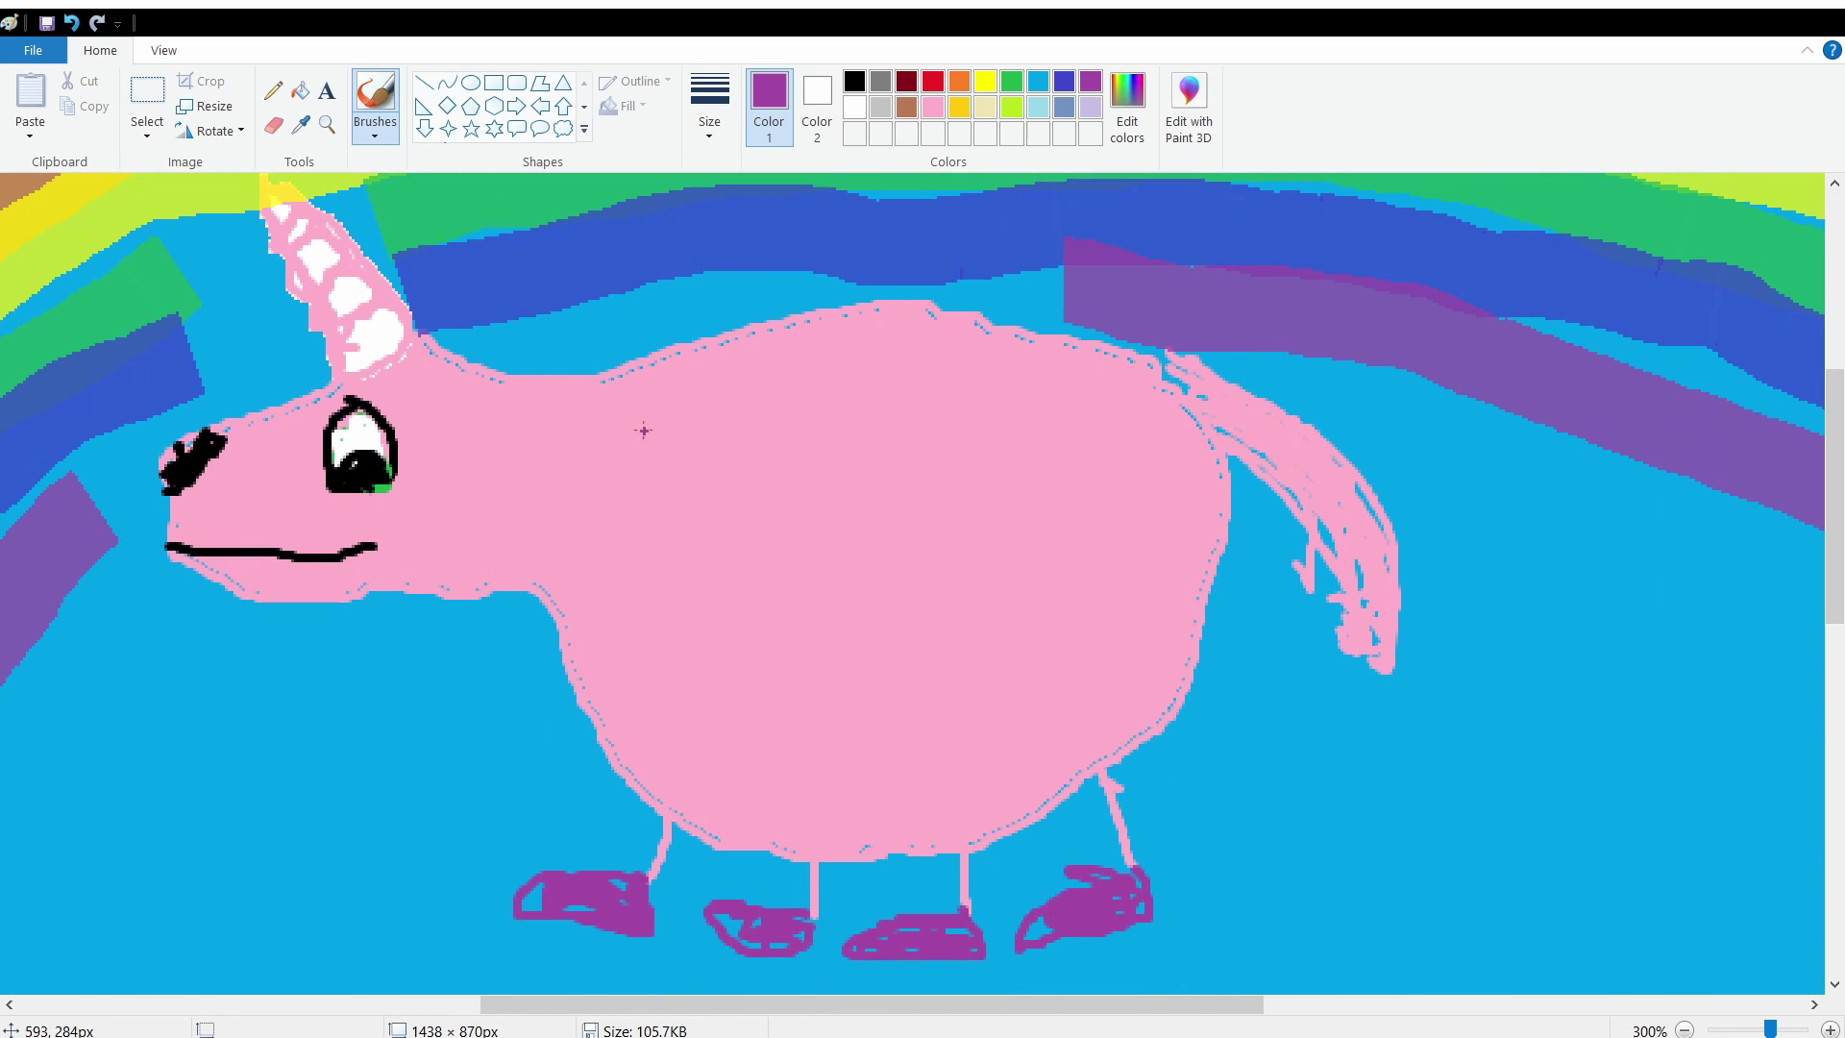